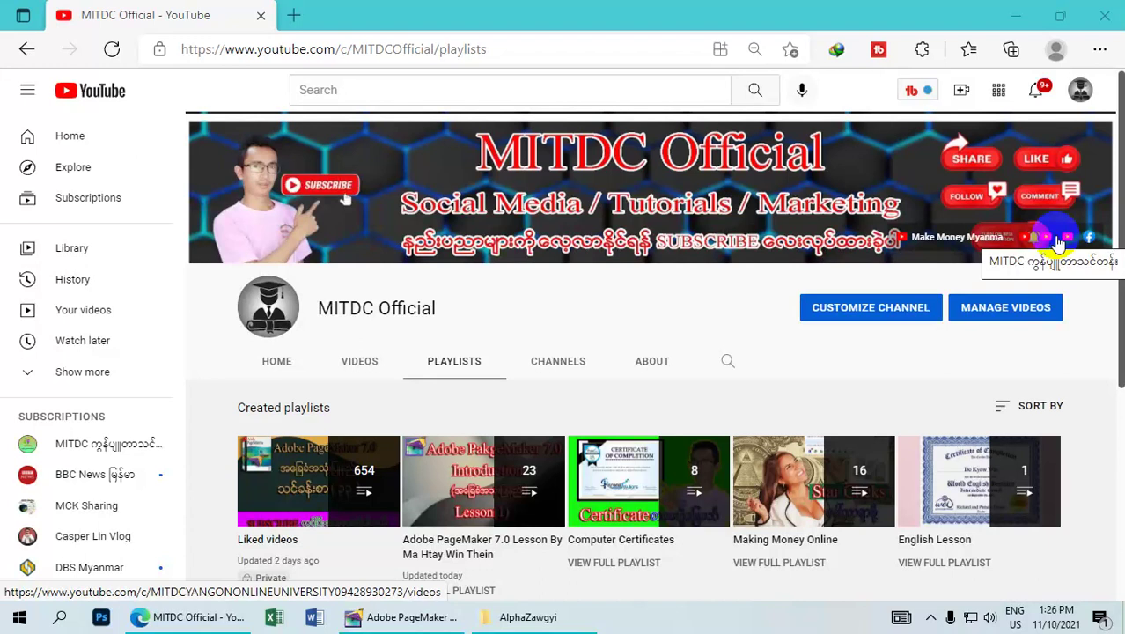
Minimize the Edge window showing the MITDC Official YouTube playlists page.
left_click(1015, 17)
Delete the grey Description/Qty/Price/Amount voucher table from the Untitled-1 page with Edit > Clear.
left_click(592, 195)
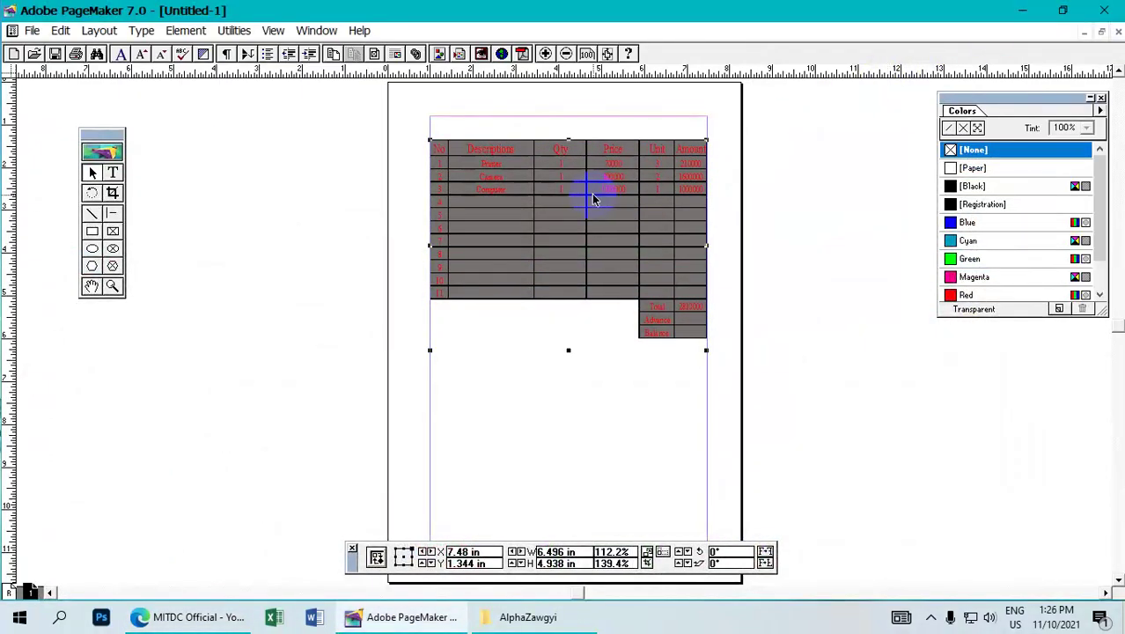
key("Up")
key("Up")
key("Up")
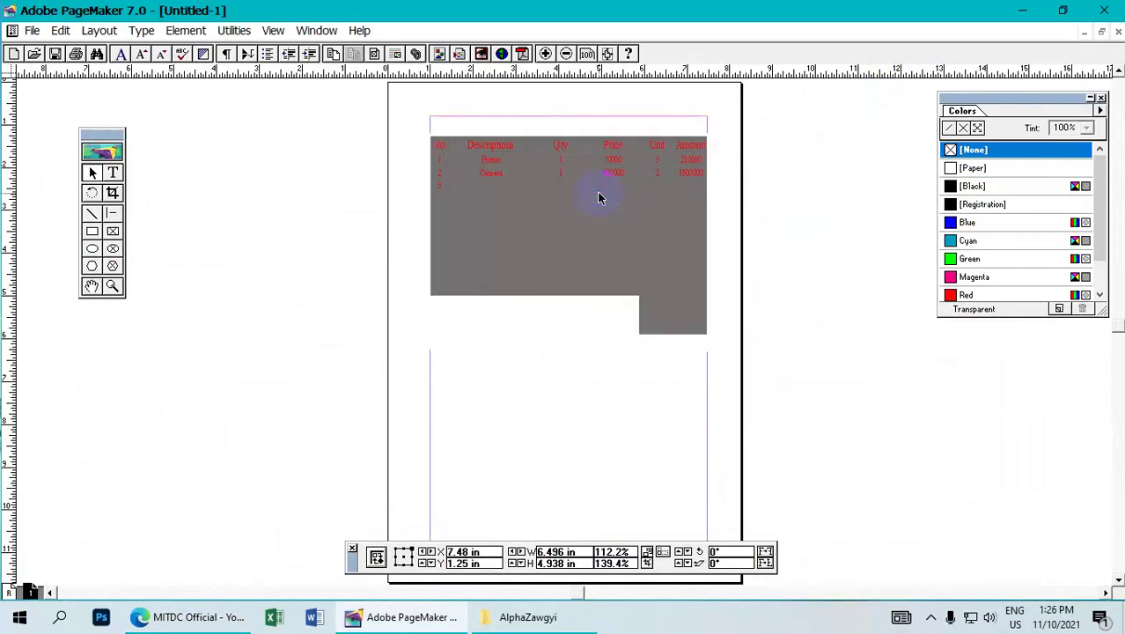
left_click_drag(547, 190, 565, 191)
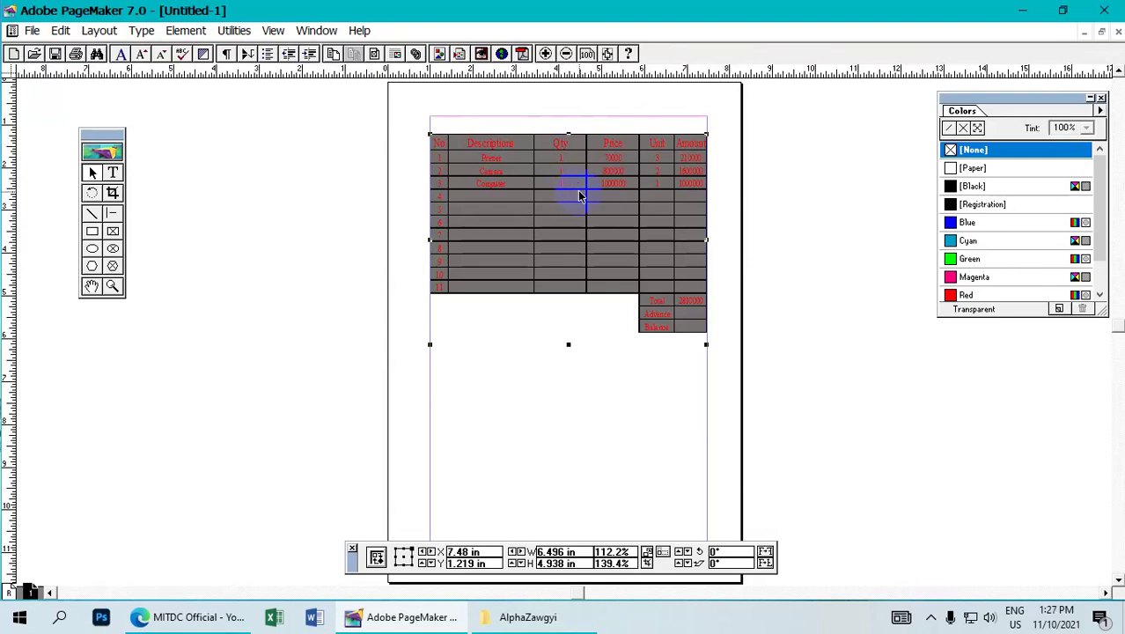
left_click_drag(579, 197, 588, 196)
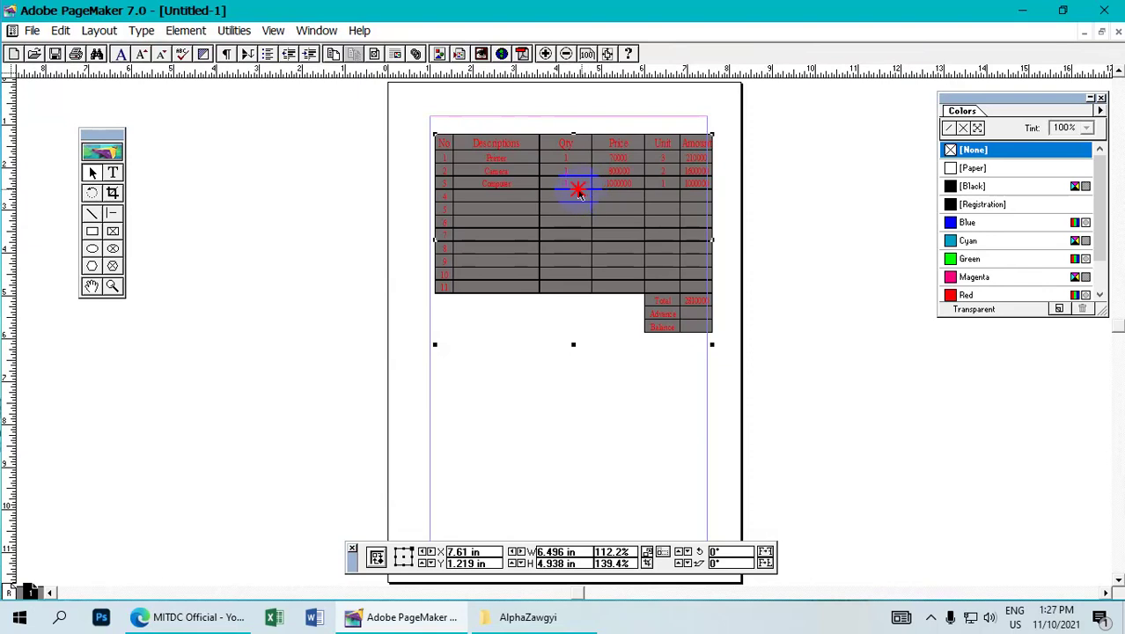
left_click(60, 32)
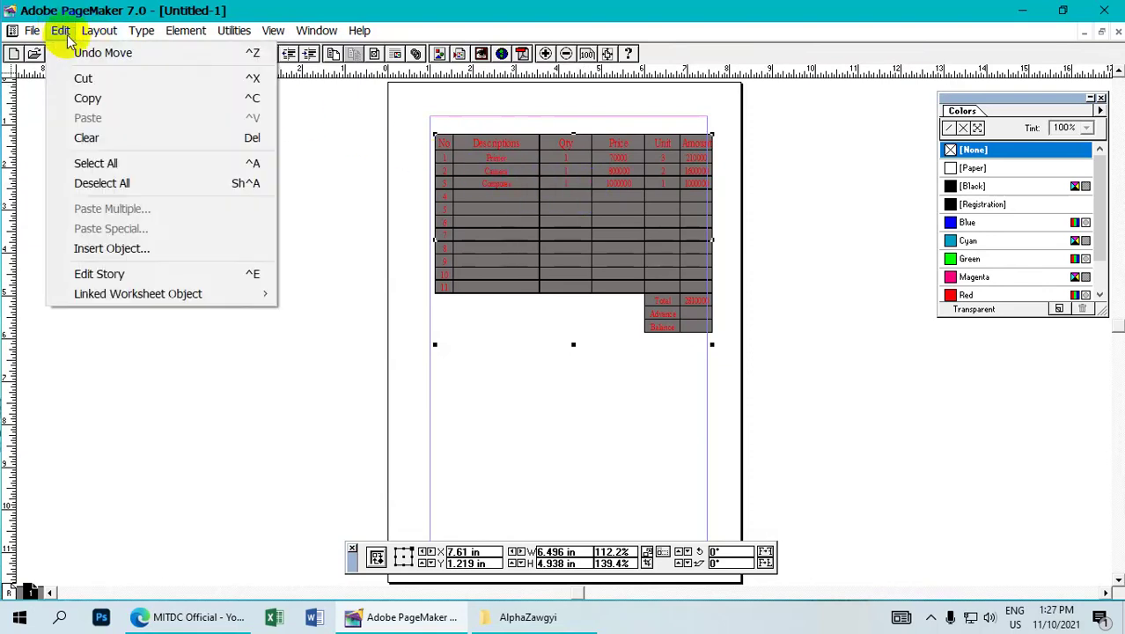
left_click(105, 138)
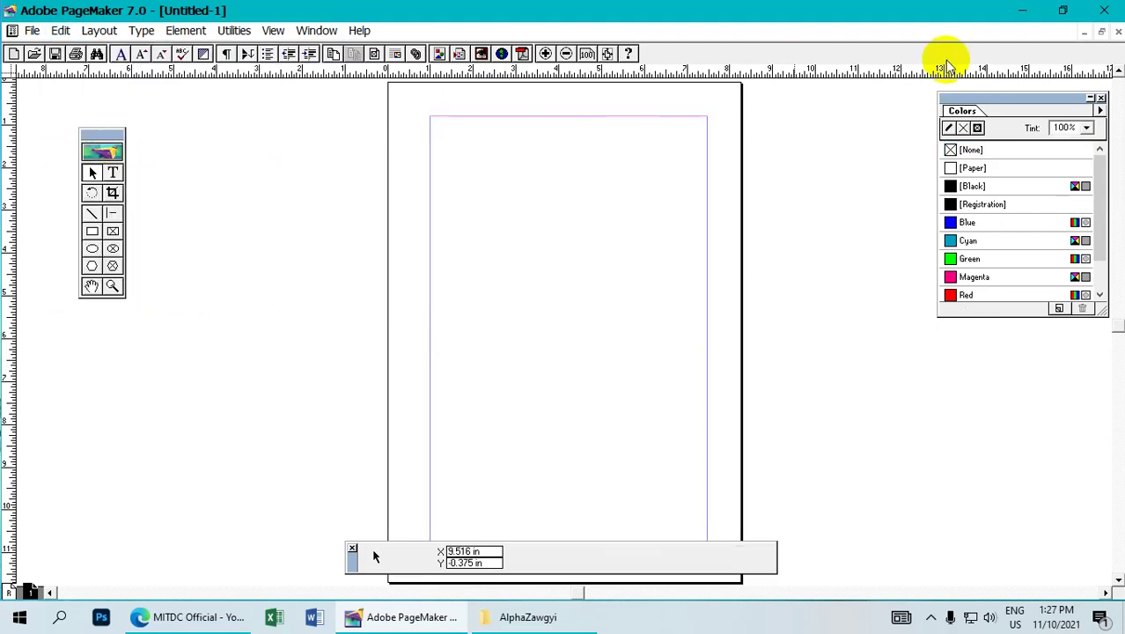
Minimize PageMaker and open voucher 1.xlsx from the AlphaZawgyi folder in Excel.
left_click(1017, 16)
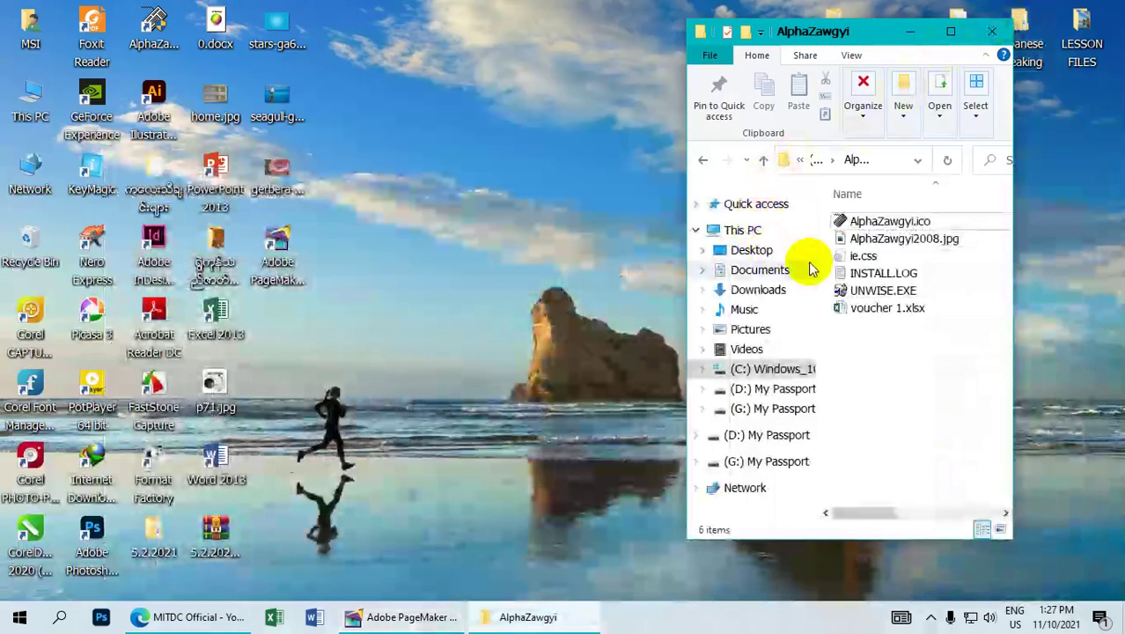
left_click(876, 313)
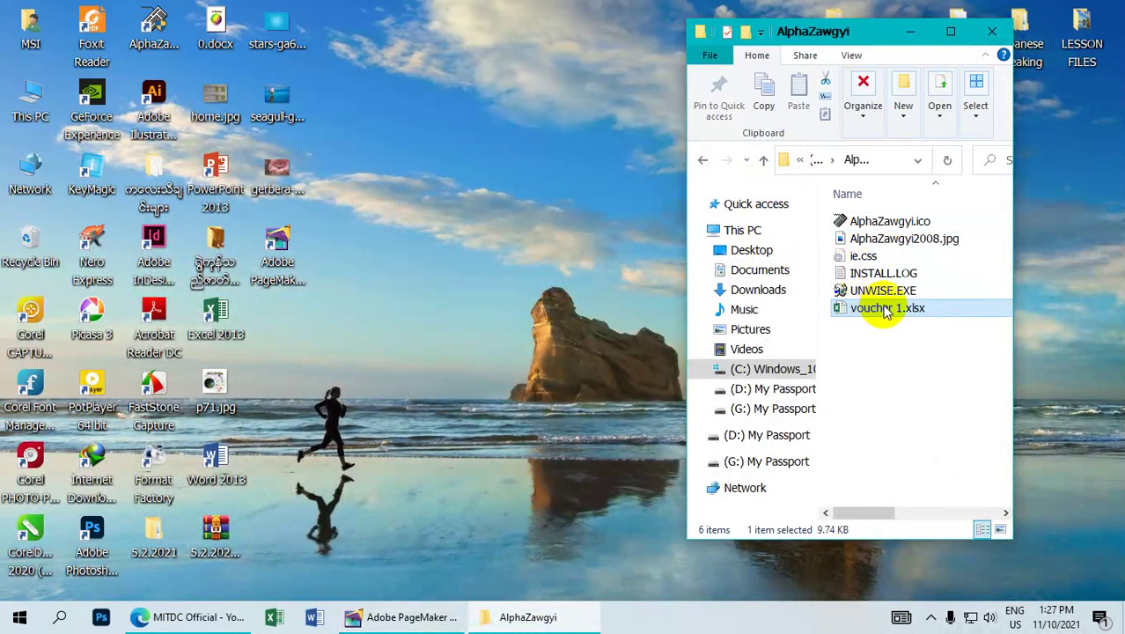
double_click(887, 311)
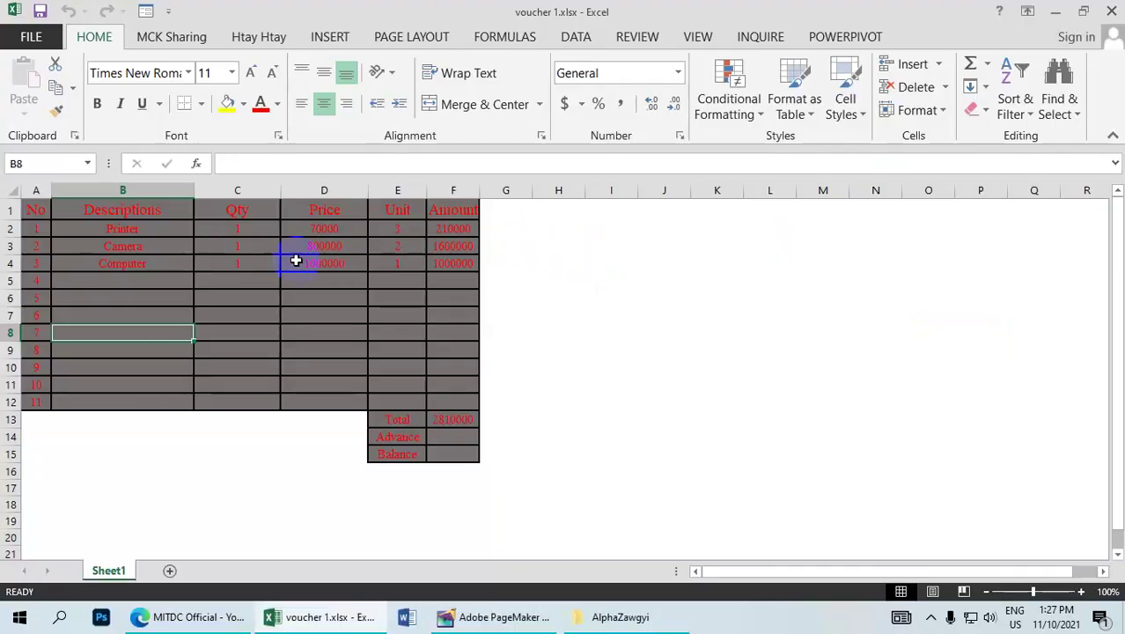
Give the header row A1:F1, No through Amount, a grey fill and blue text.
left_click(191, 209)
mouse_move(95, 209)
left_mouse_down()
mouse_move(43, 210)
mouse_move(442, 212)
left_mouse_up()
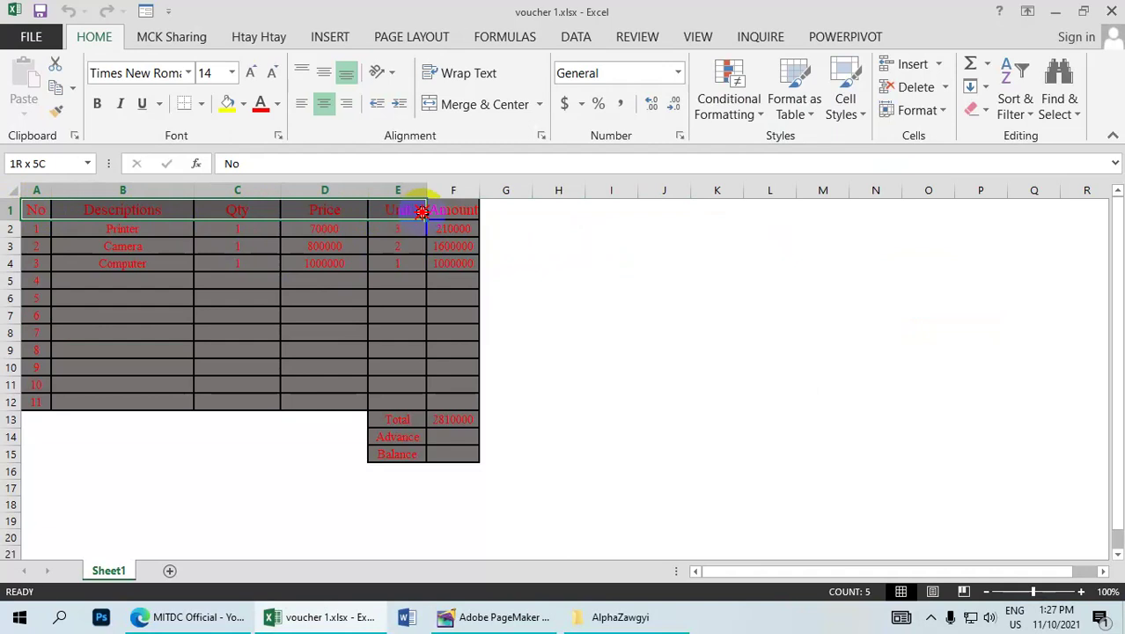
left_click(242, 105)
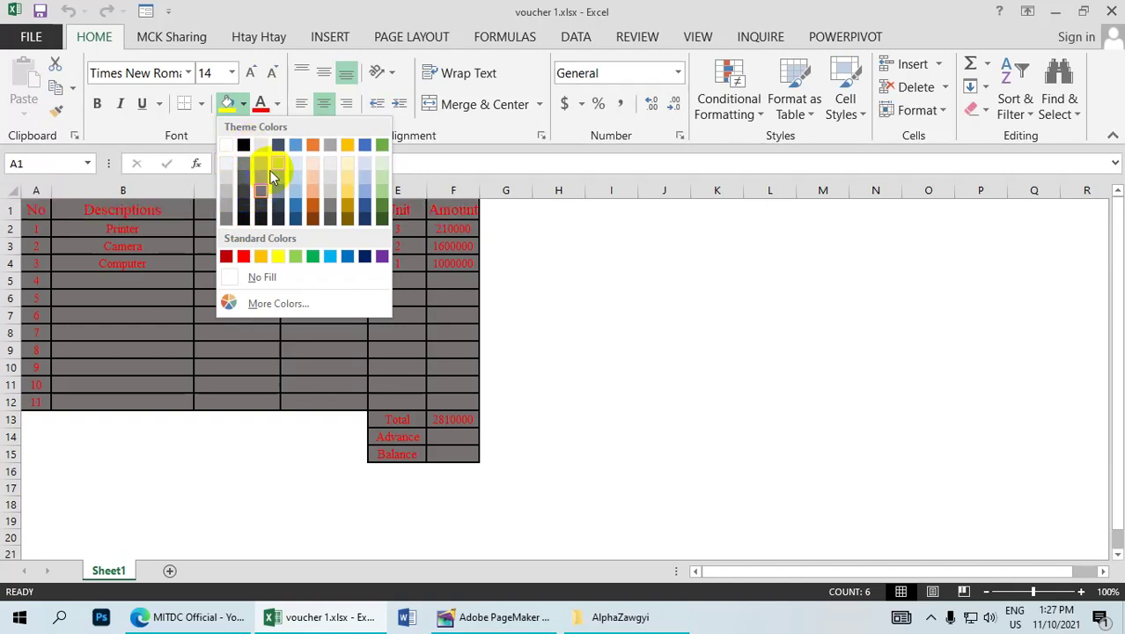
left_click(330, 197)
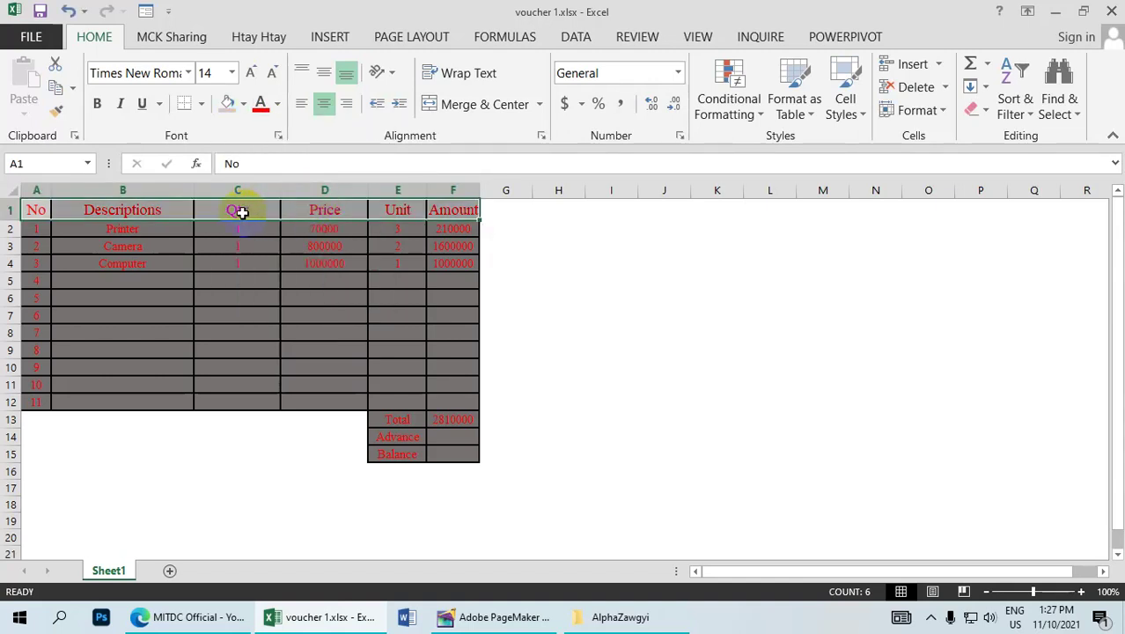
left_click(278, 103)
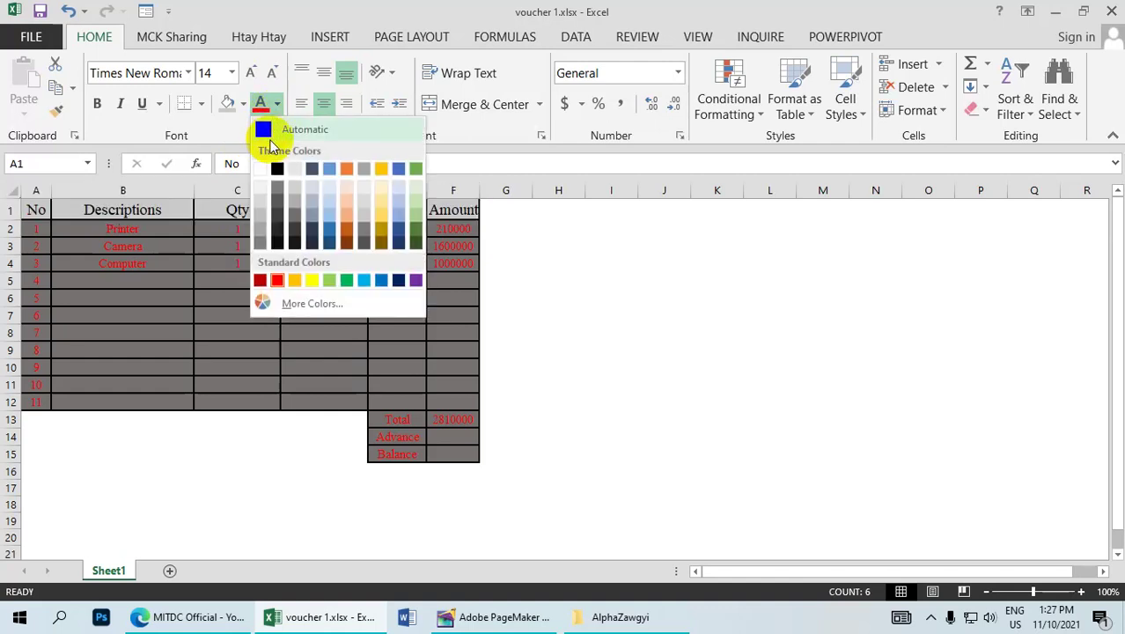
left_click(381, 282)
Give body rows A2:F15 dark blue text on a light blue fill.
left_click(88, 226)
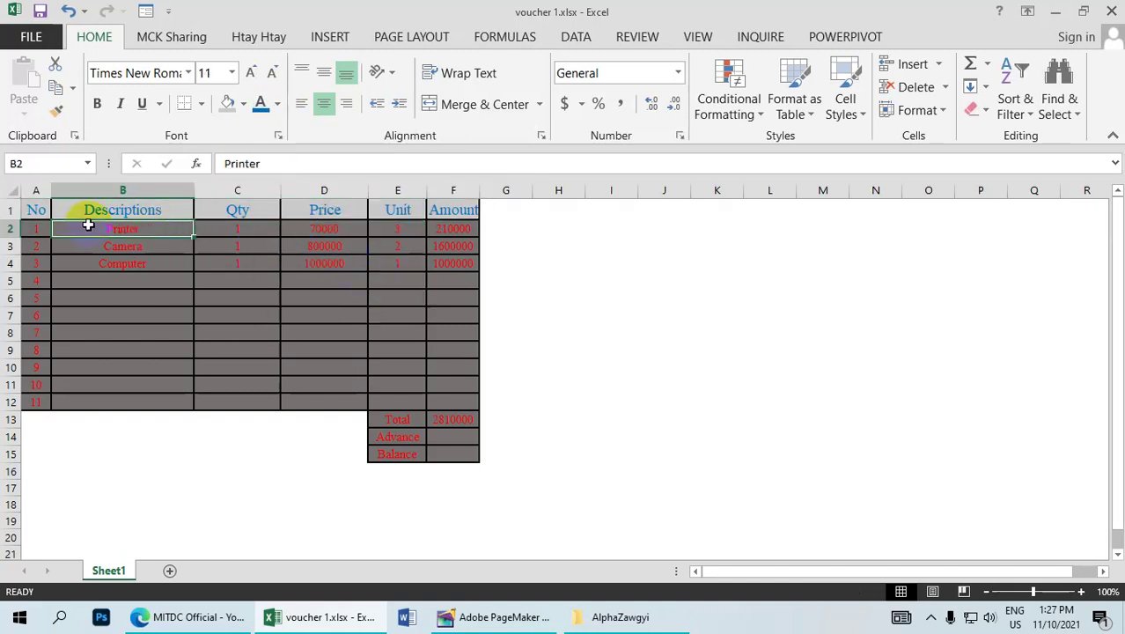
mouse_move(30, 228)
left_mouse_down()
mouse_move(298, 289)
mouse_move(450, 450)
left_mouse_up()
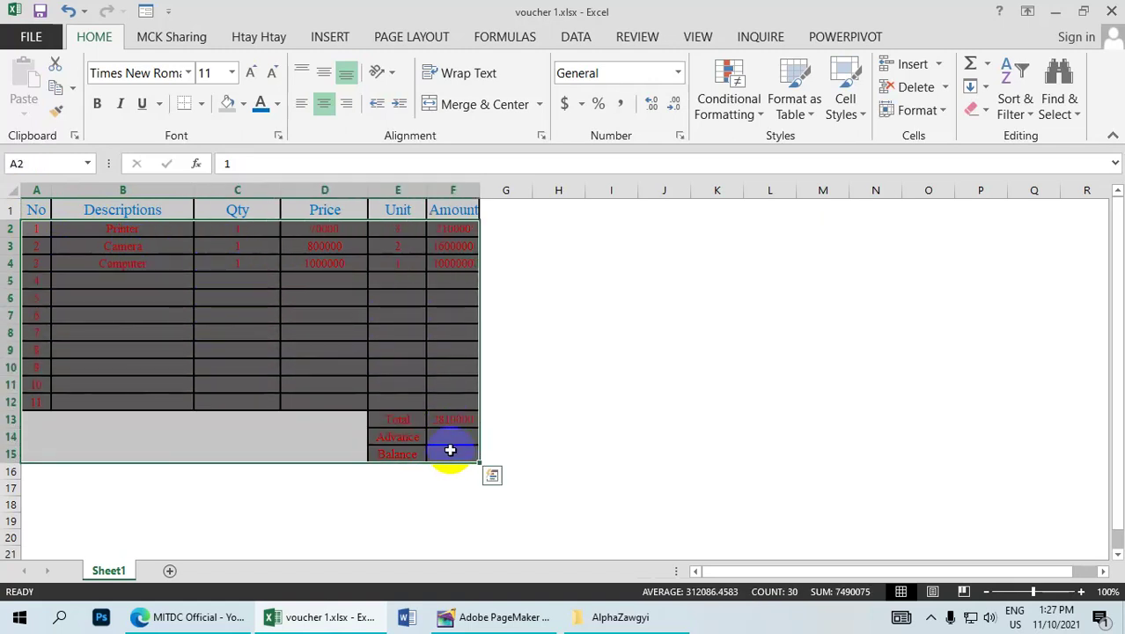
left_click(276, 104)
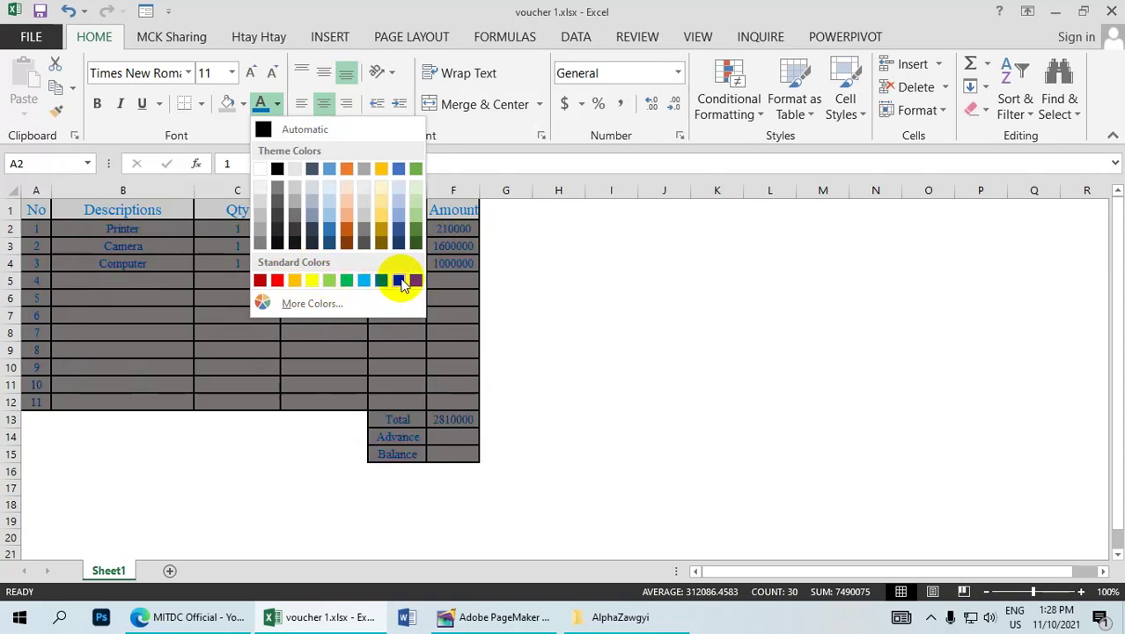
left_click(400, 280)
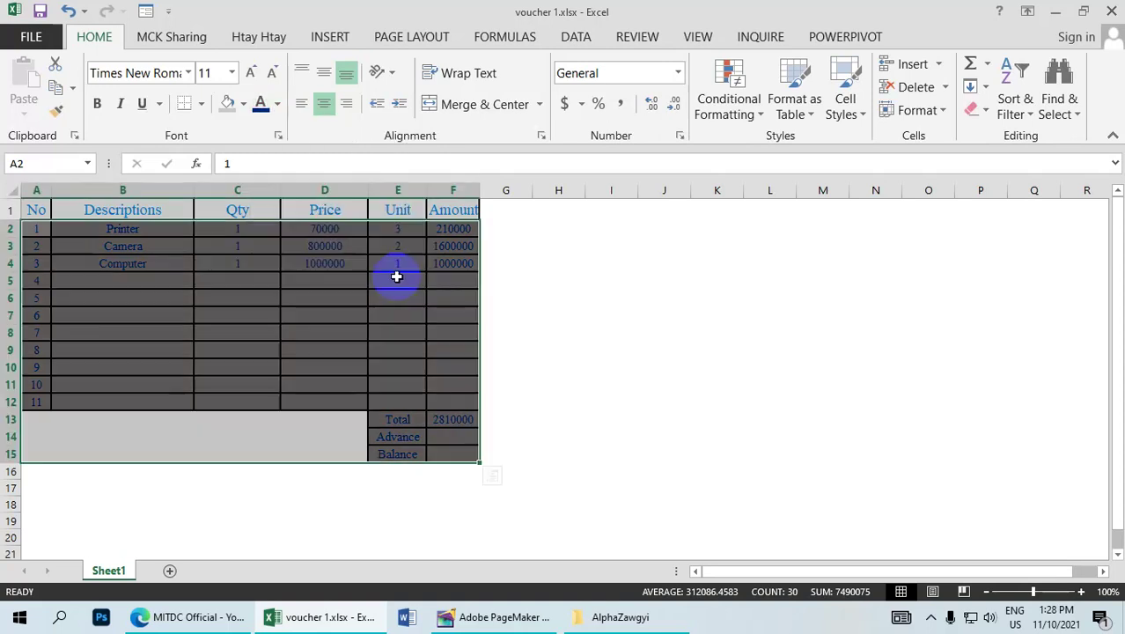
left_click(242, 103)
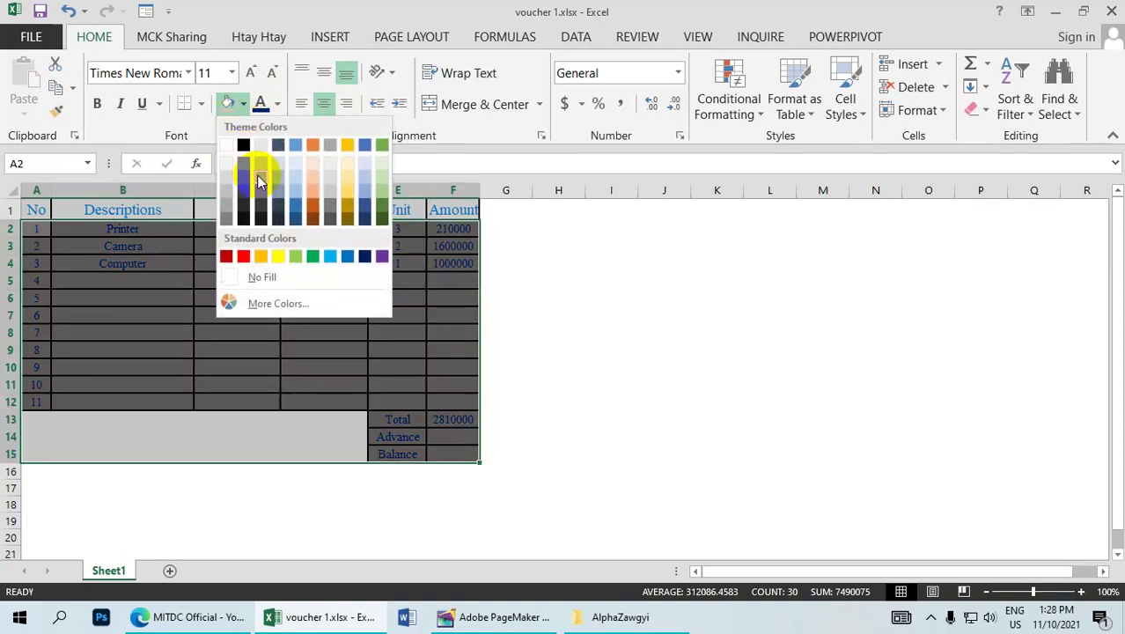
left_click(363, 164)
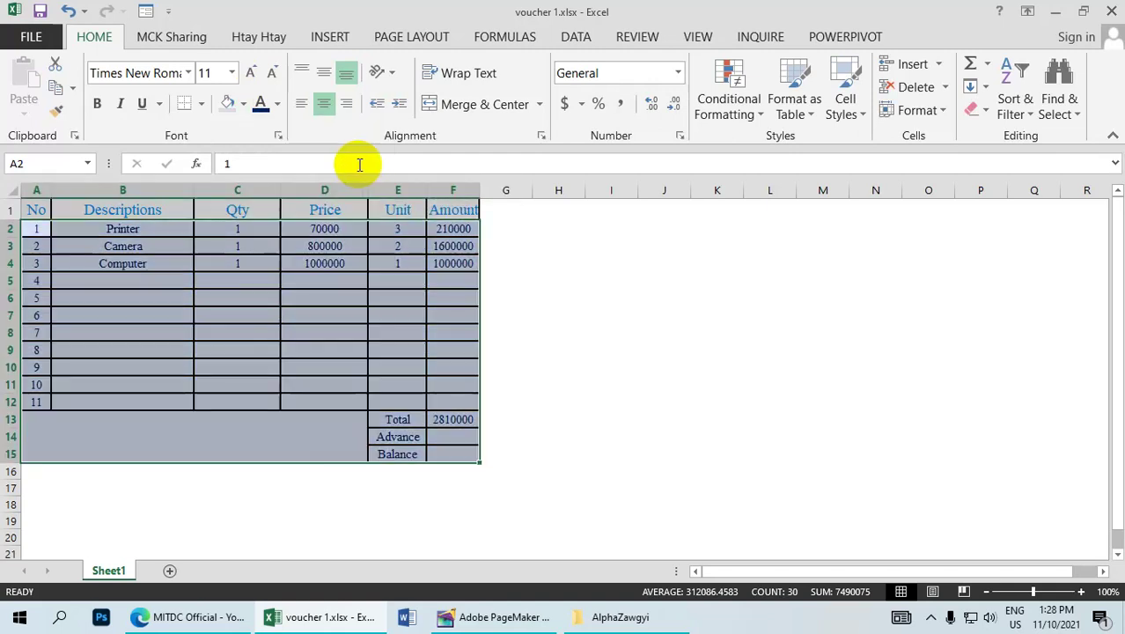
left_click(268, 244)
Apply All Borders to the voucher table range A1:F15.
left_click_drag(35, 210, 446, 456)
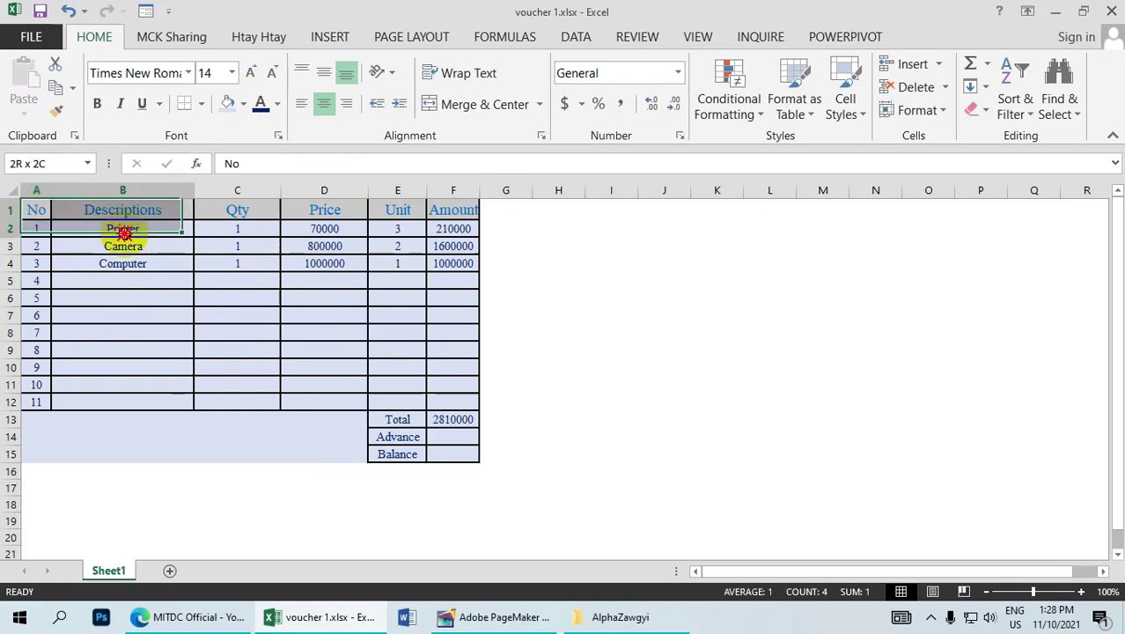
left_click(202, 104)
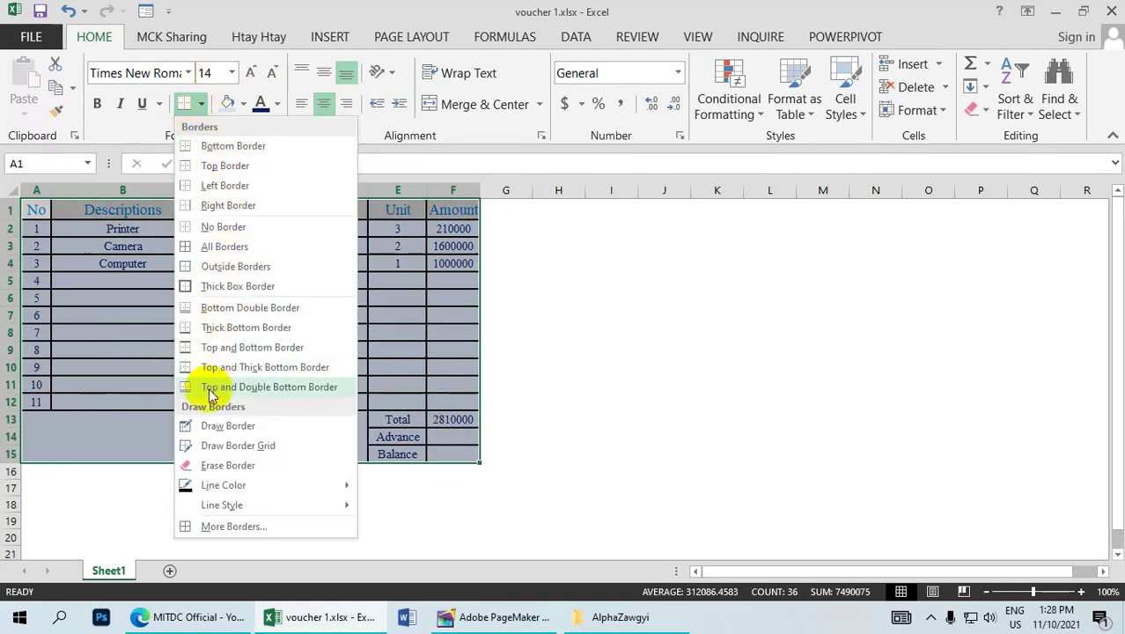
left_click(220, 504)
mouse_move(299, 486)
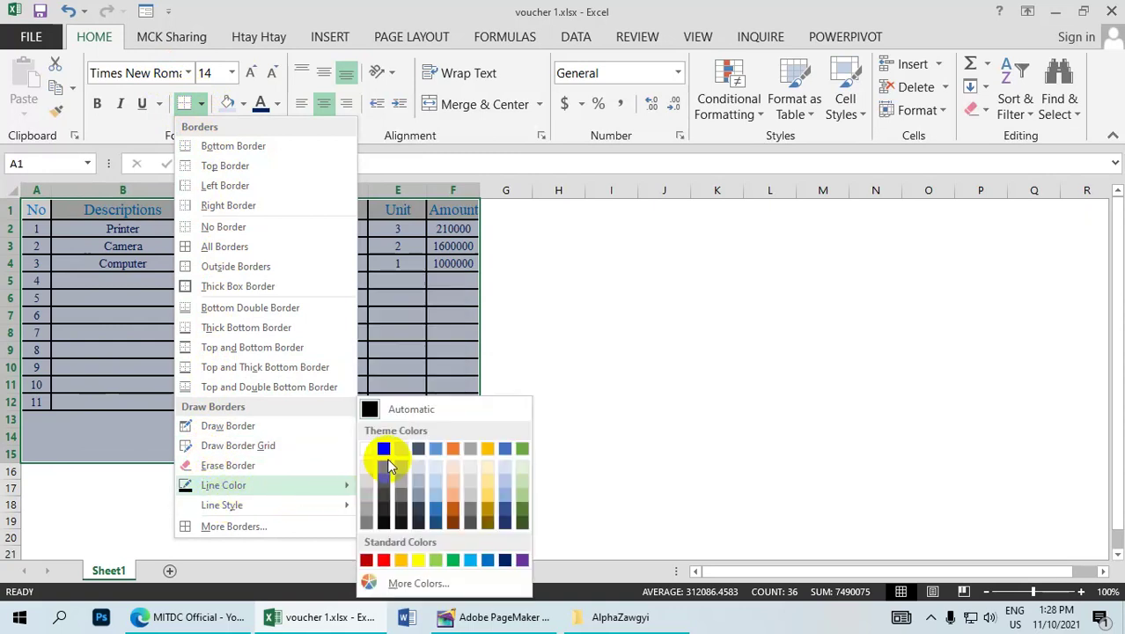
mouse_move(264, 509)
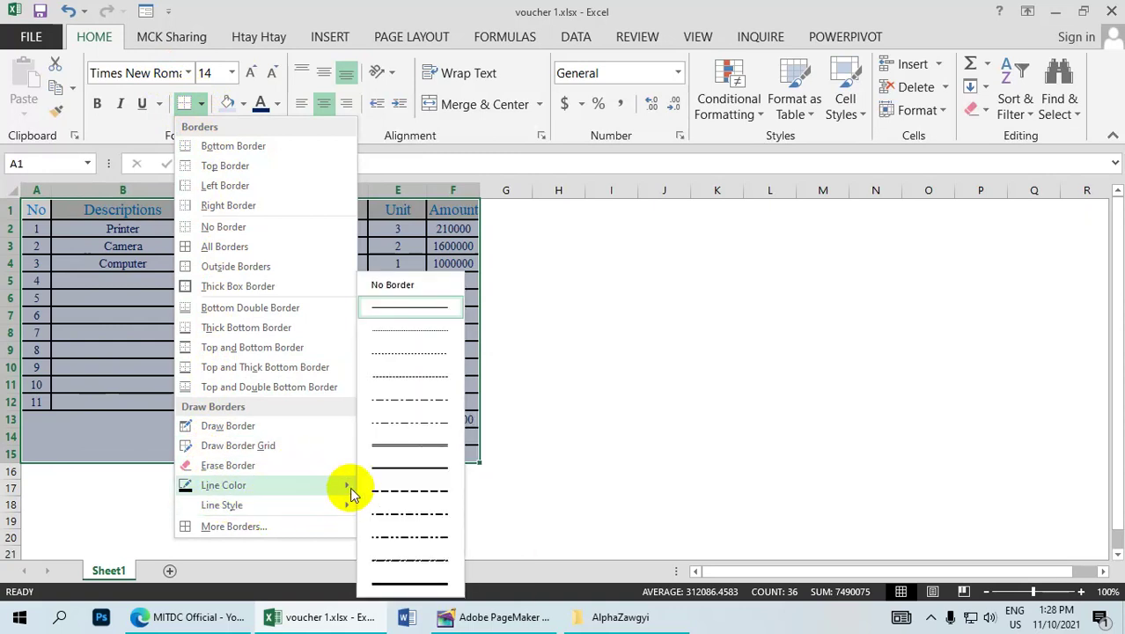
left_click(414, 450)
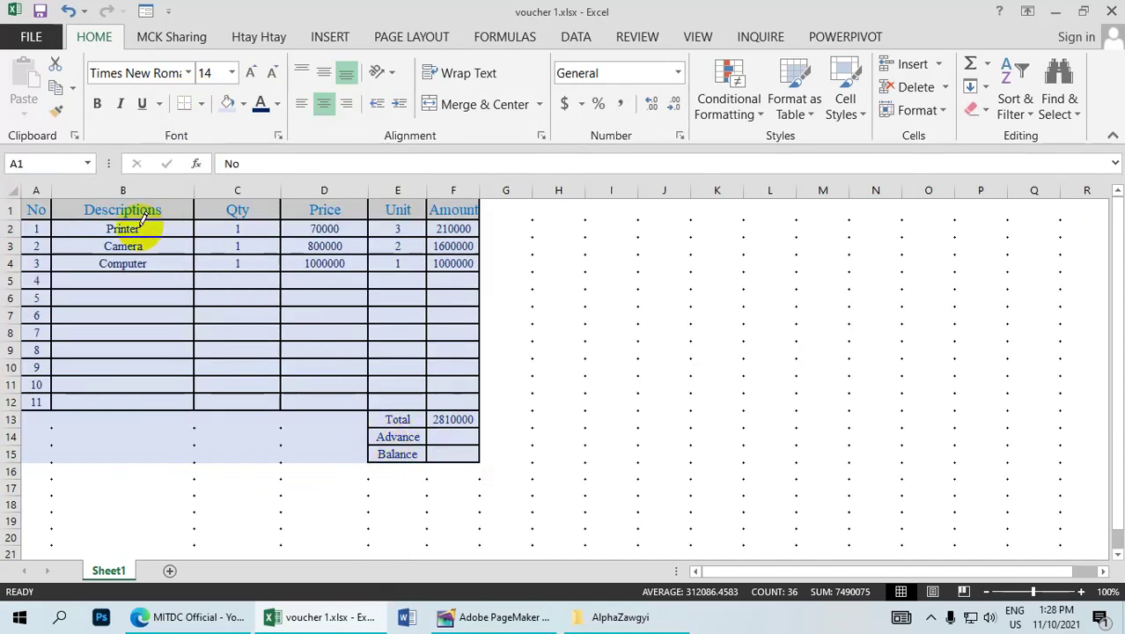
left_click(201, 103)
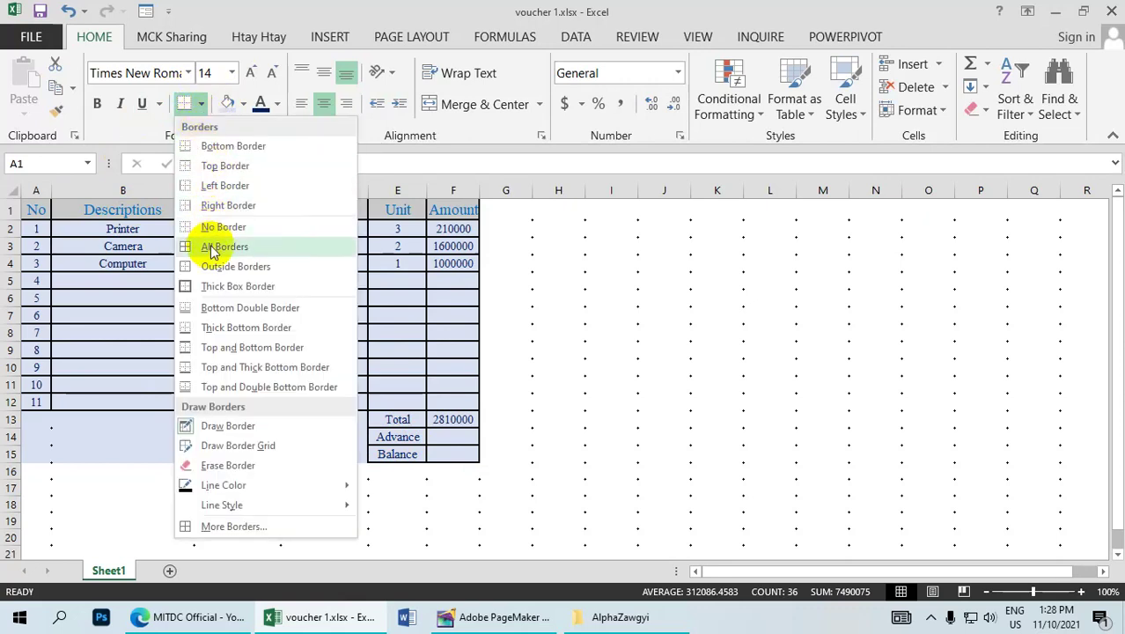
left_click(210, 246)
left_click(100, 209)
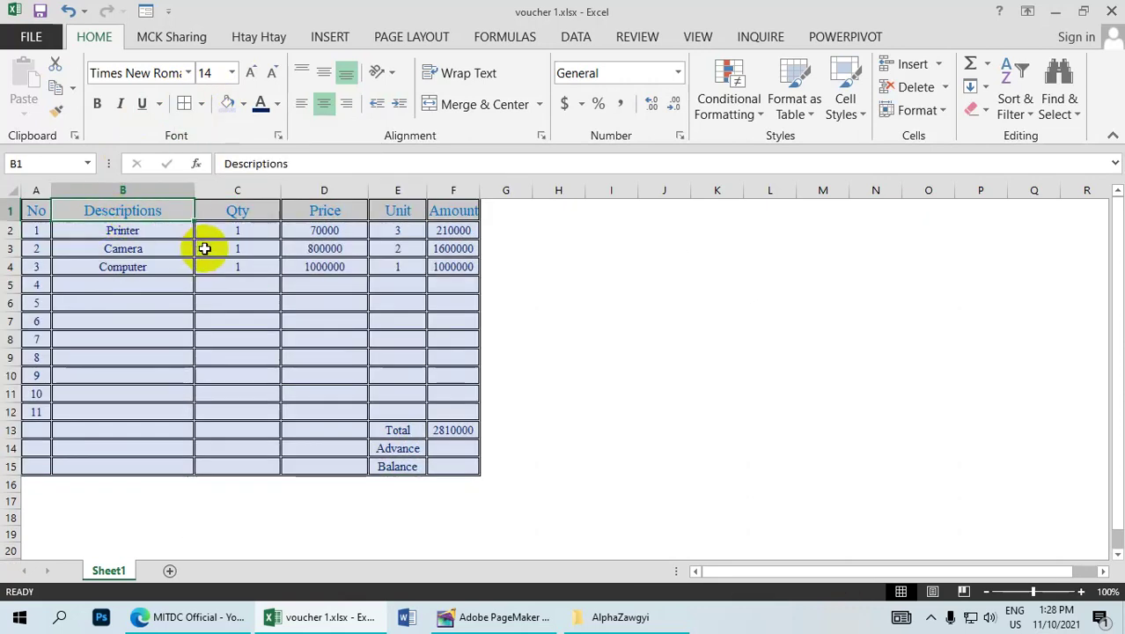
left_click(202, 248)
left_click(379, 266)
Clear fill and borders from A13:D15 beside the Total, Advance and Balance labels.
left_click(55, 445)
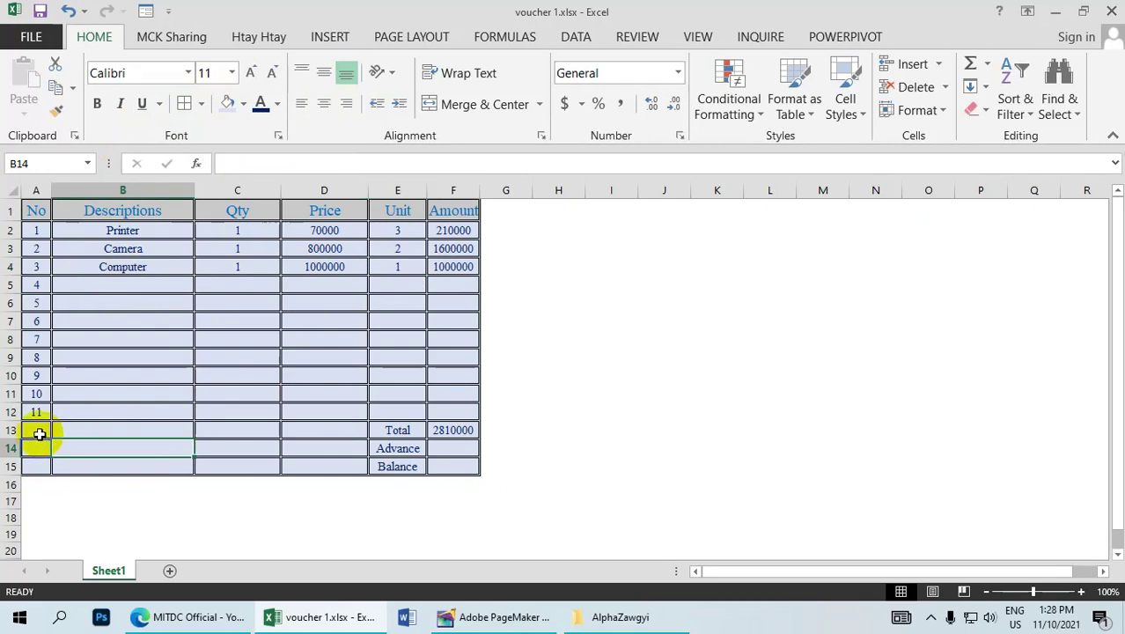
left_click(40, 431)
left_click_drag(41, 431, 317, 467)
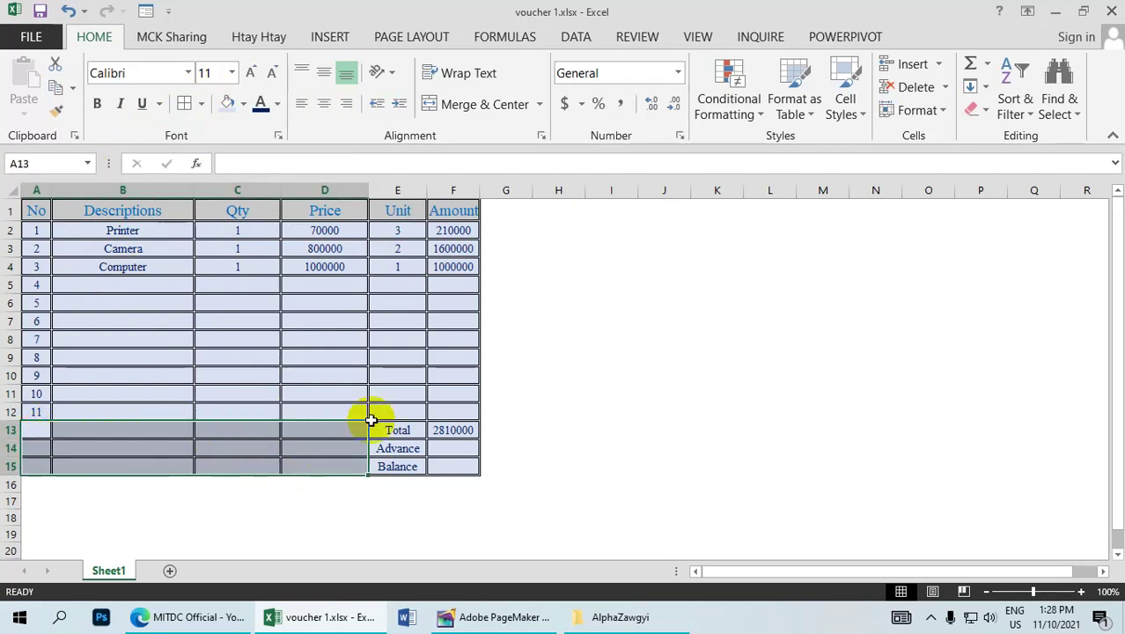
left_click(987, 115)
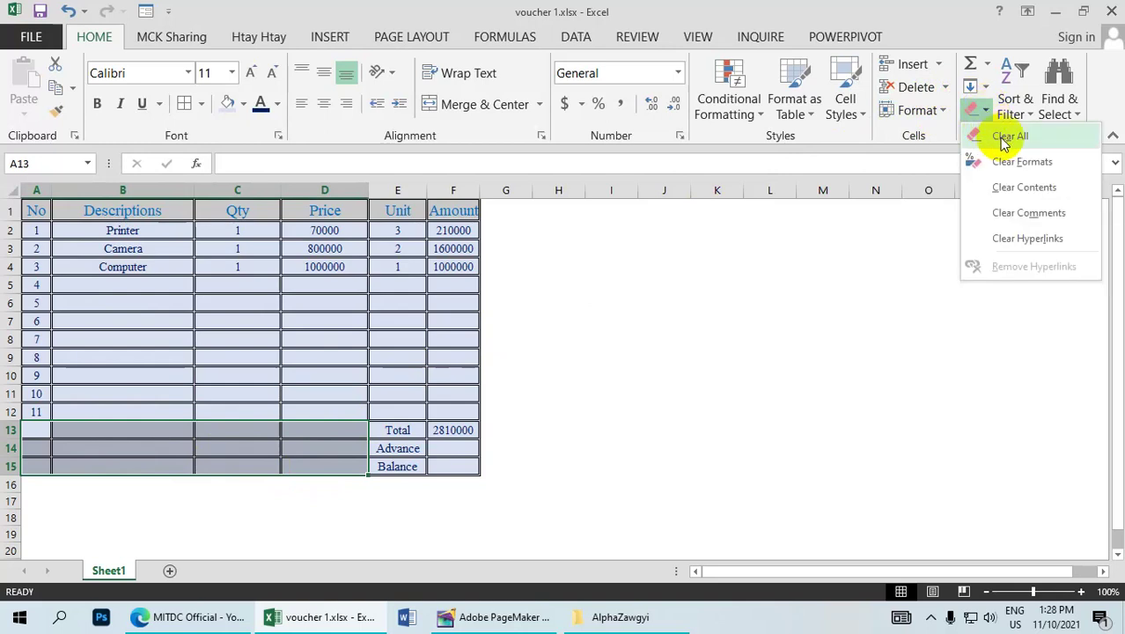
key("Escape")
left_click(201, 407)
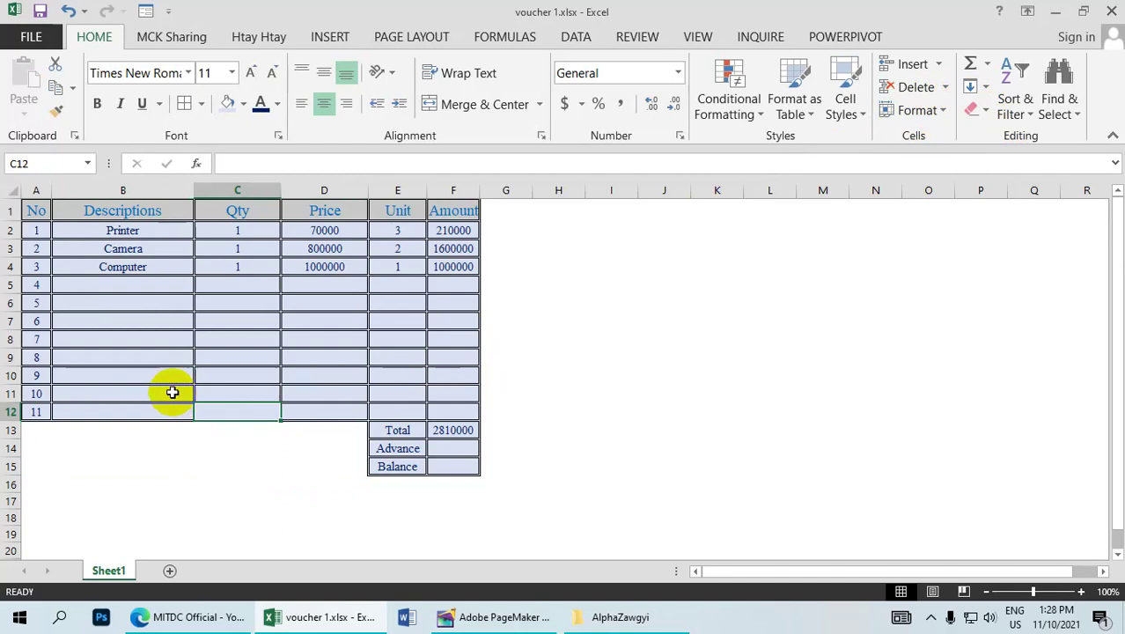
left_click(158, 377)
left_click(156, 284)
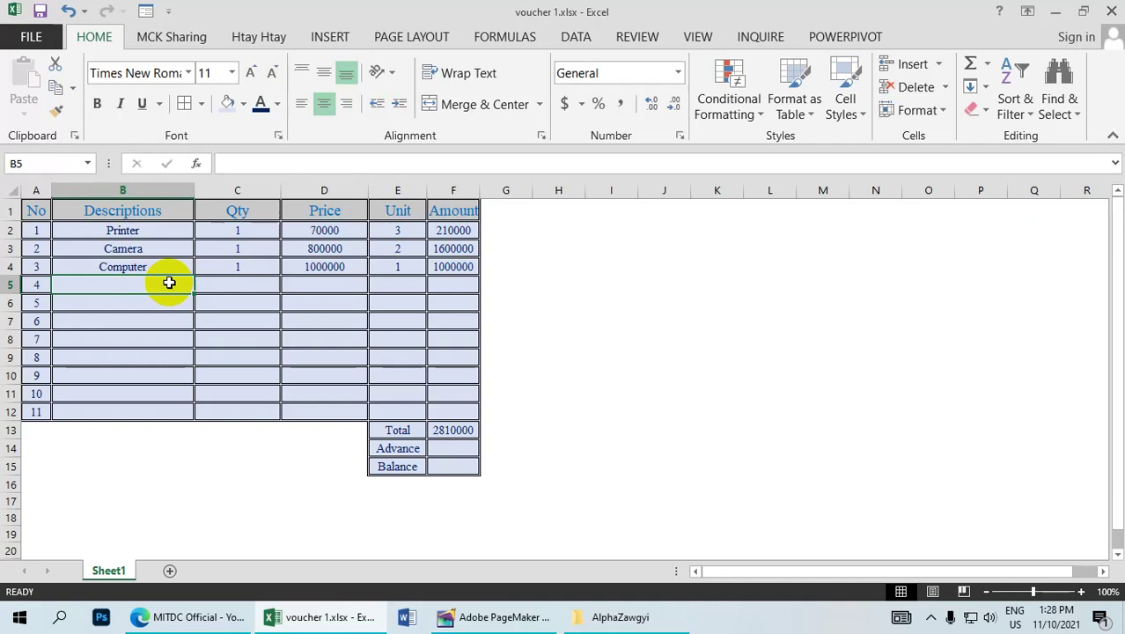
Enter item 4 as Microphone, Qty 1, Price 100000, Unit 2, Amount 200000.
type("Microphone")
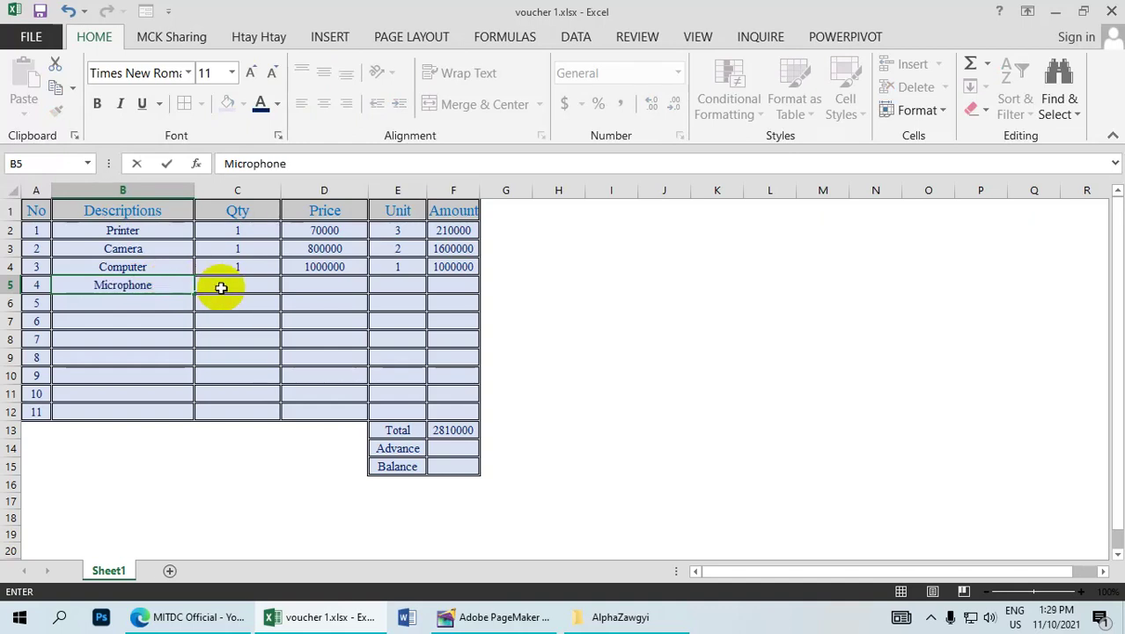
left_click(222, 286)
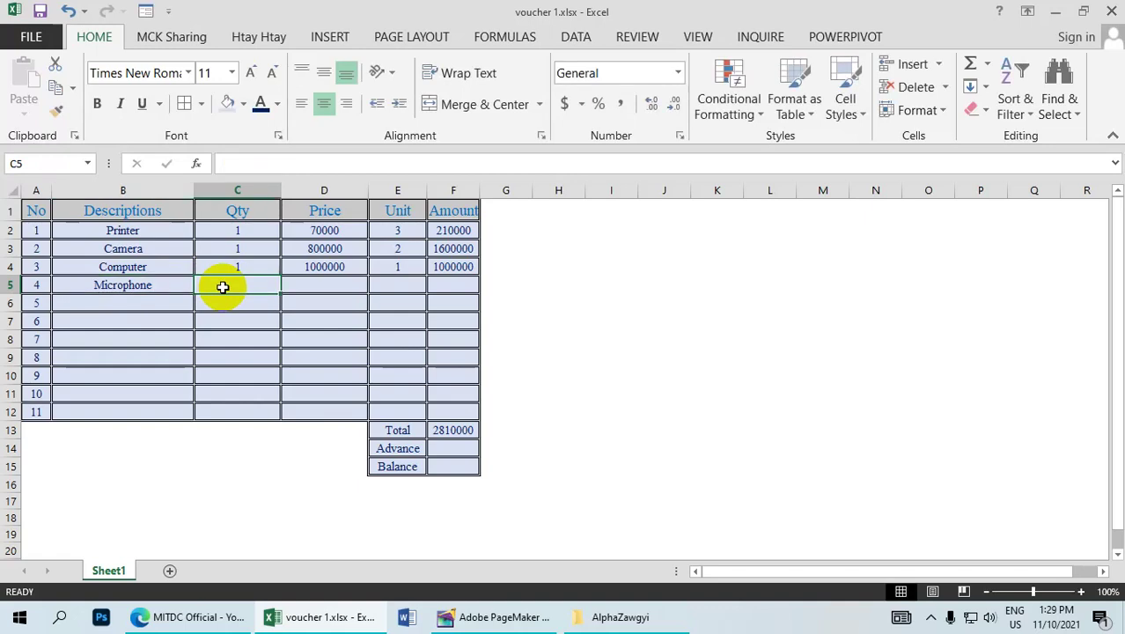
type("1")
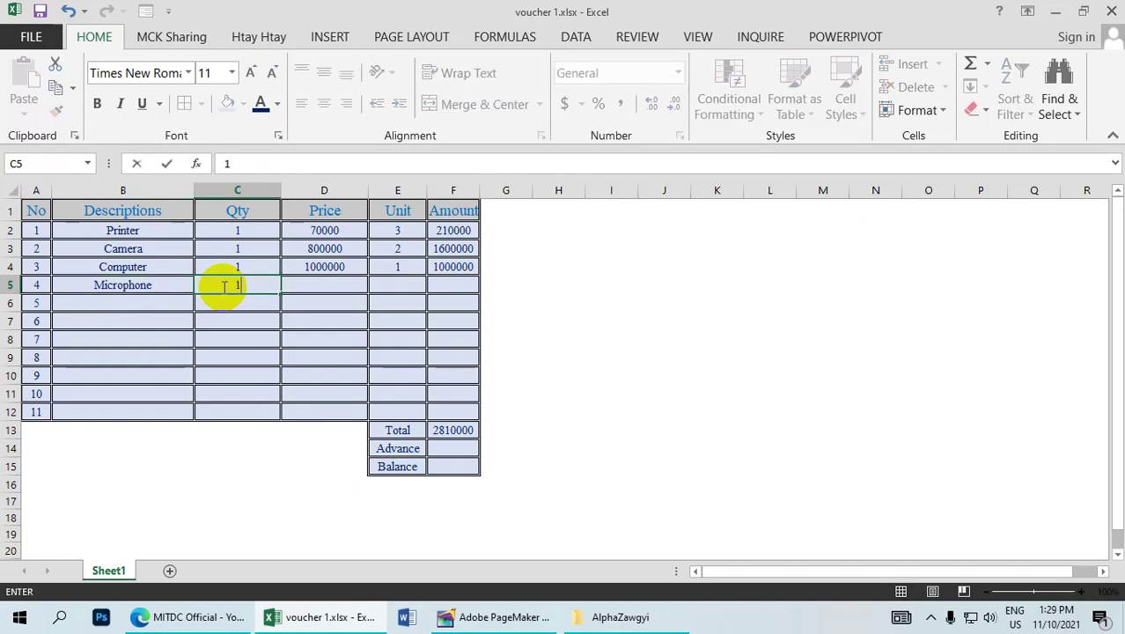
left_click(301, 286)
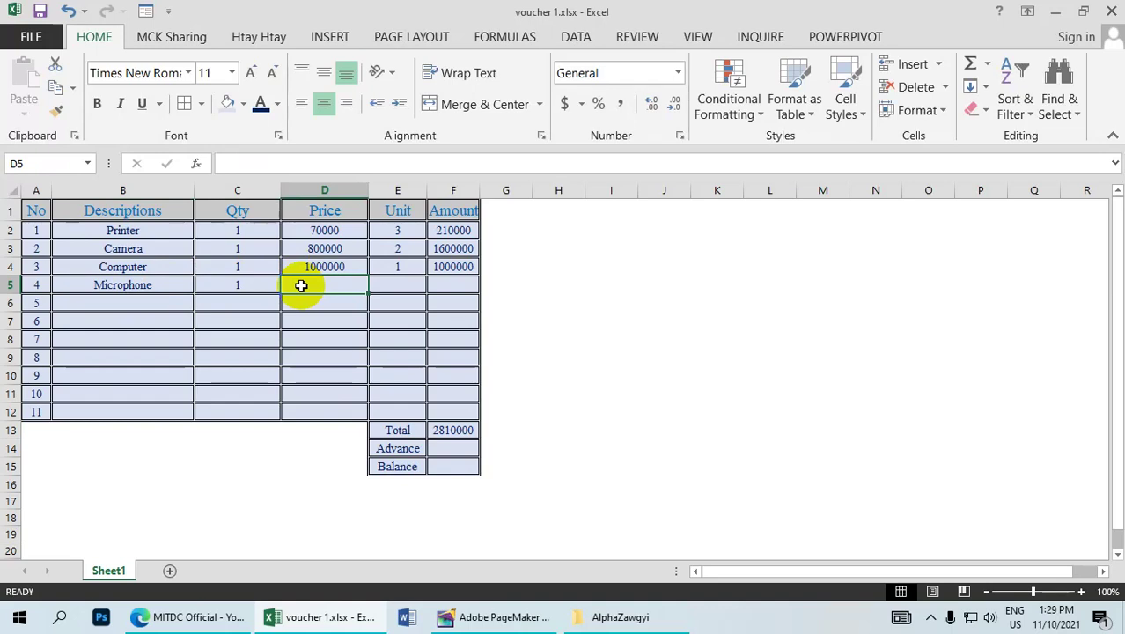
type("100000")
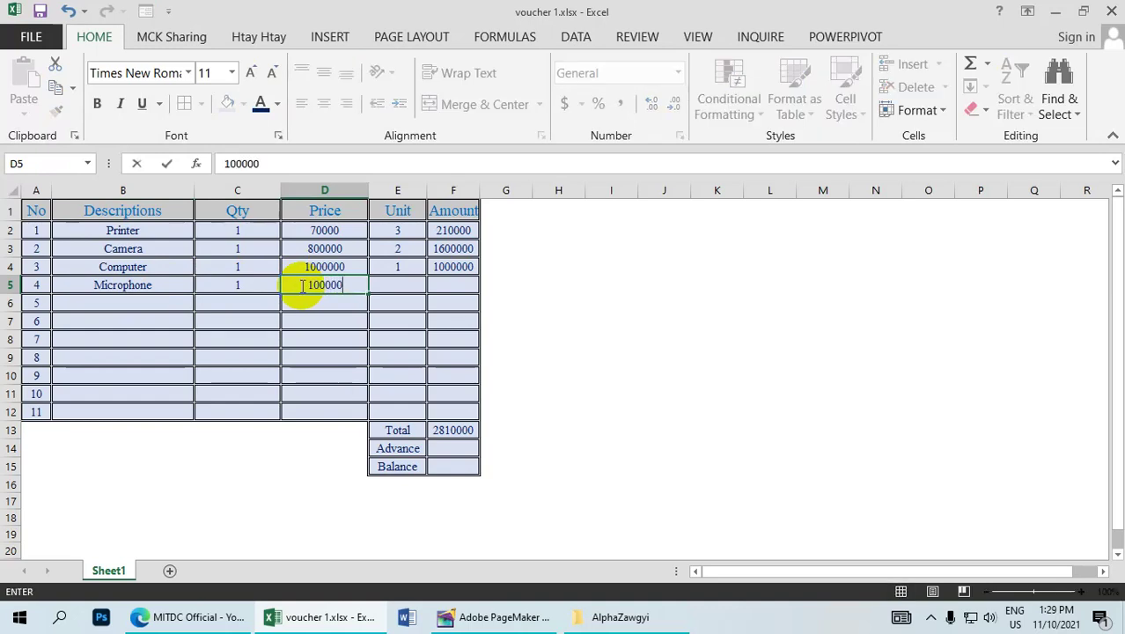
left_click(379, 289)
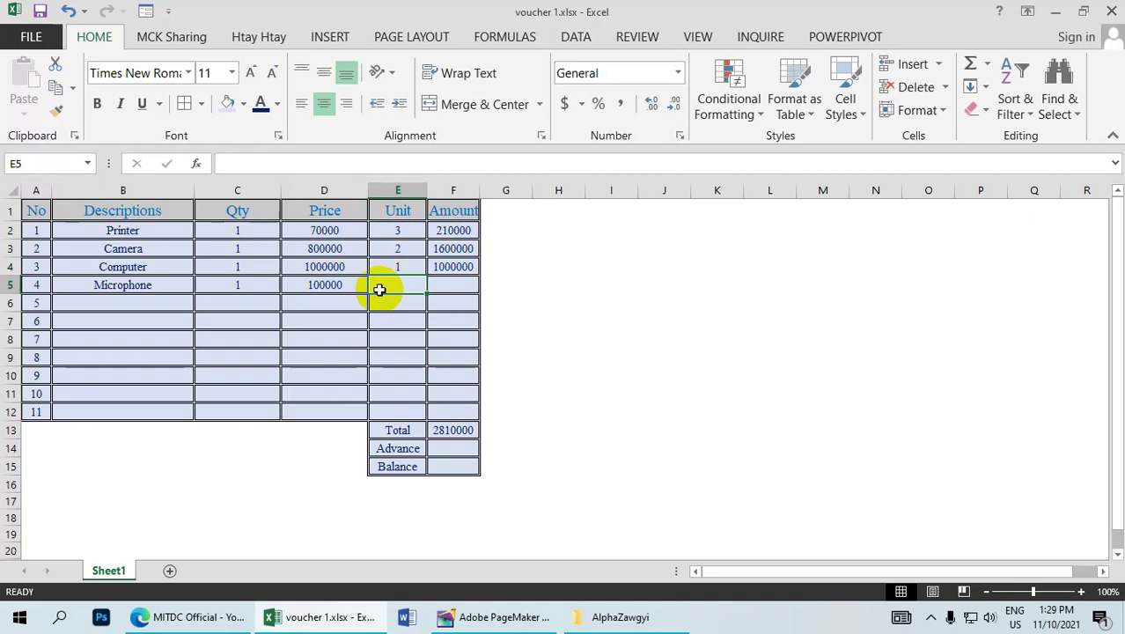
type("2")
left_click(432, 285)
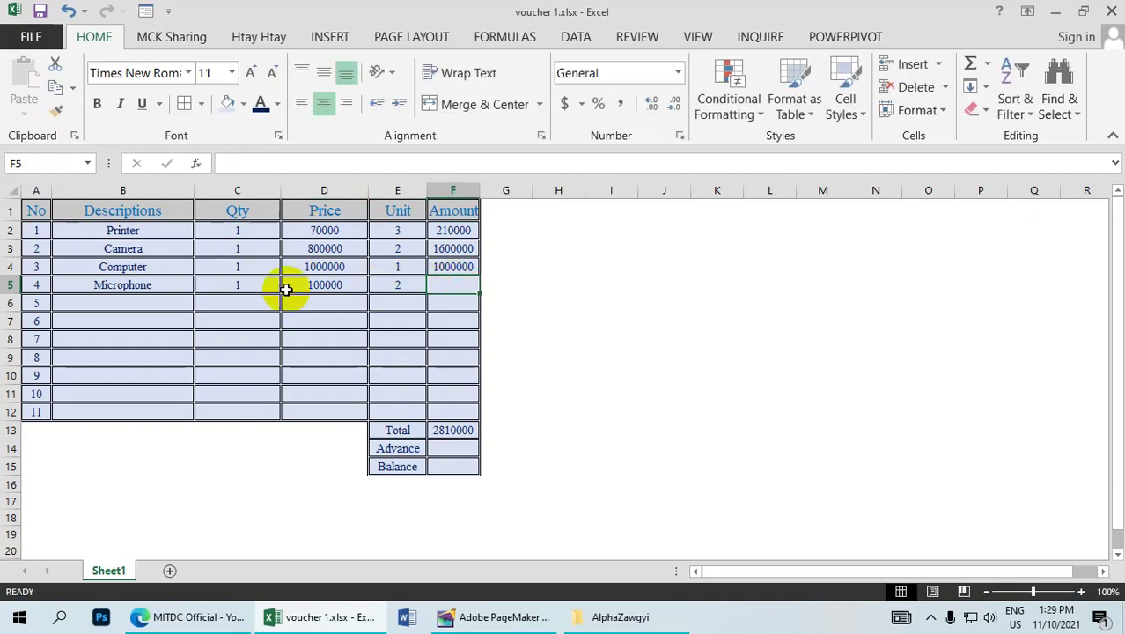
type("200000")
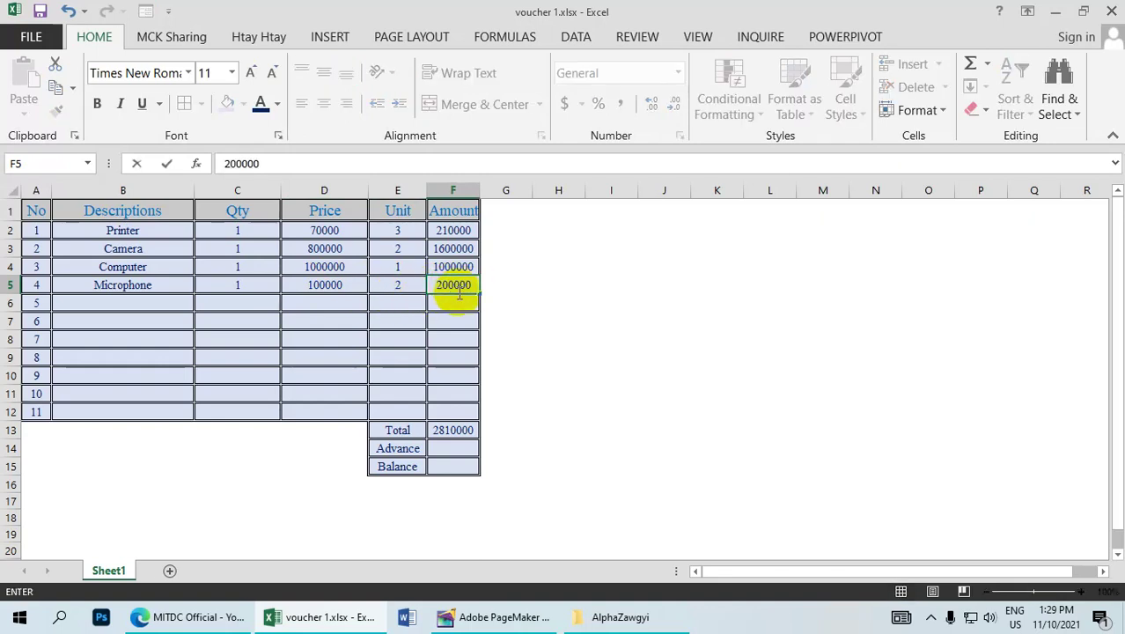
key("Return")
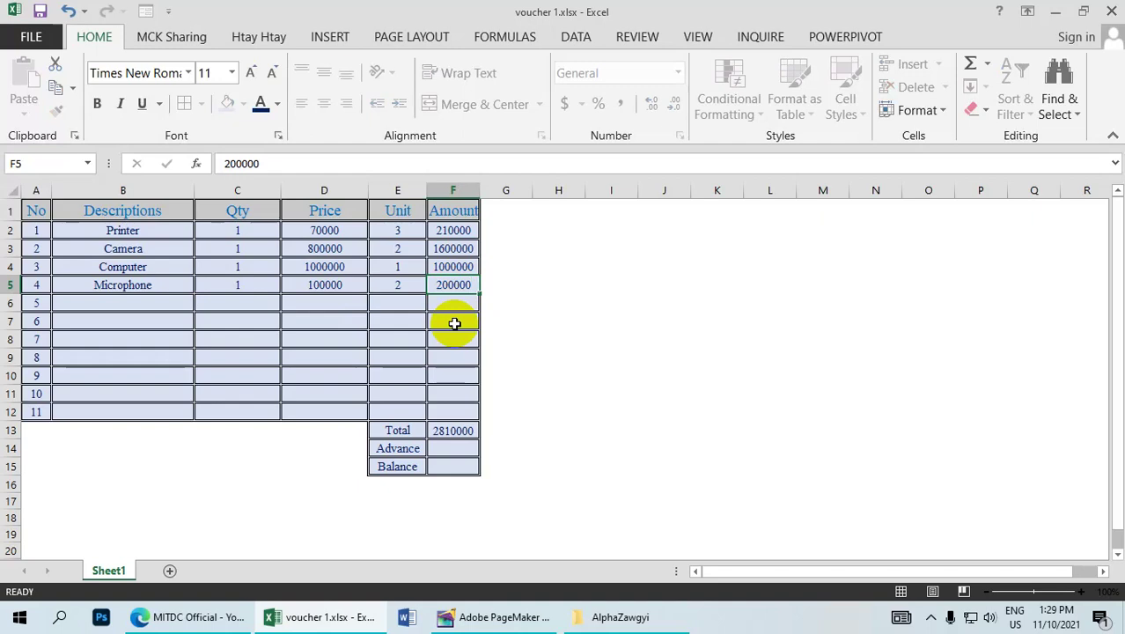
left_click(453, 432)
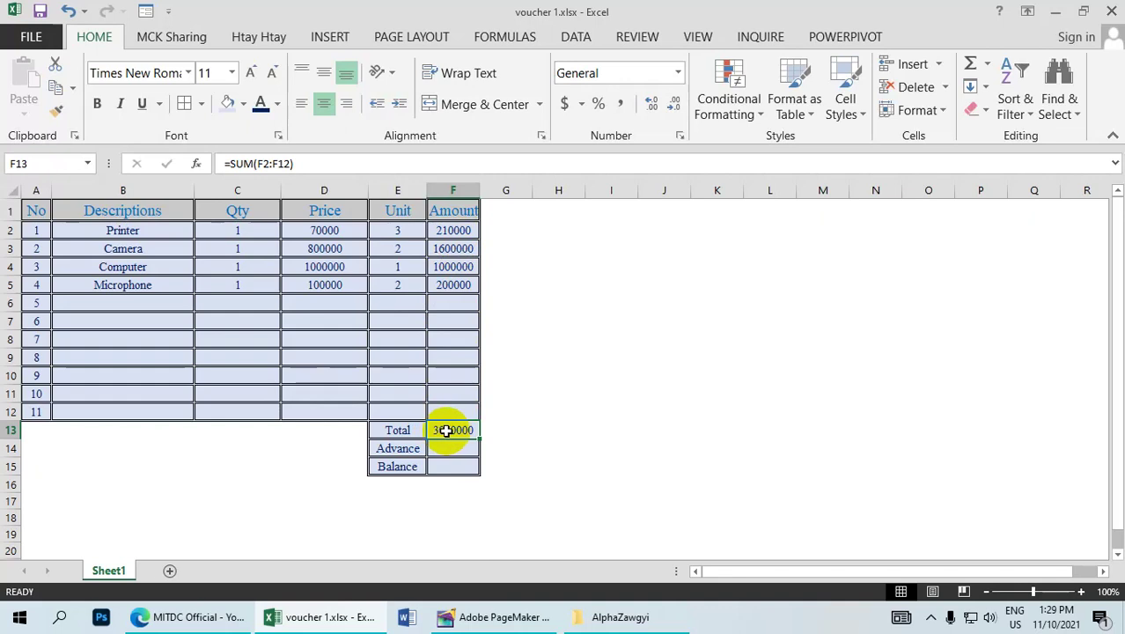
left_click(402, 431)
left_click(414, 448)
left_click(420, 430)
left_click(447, 284)
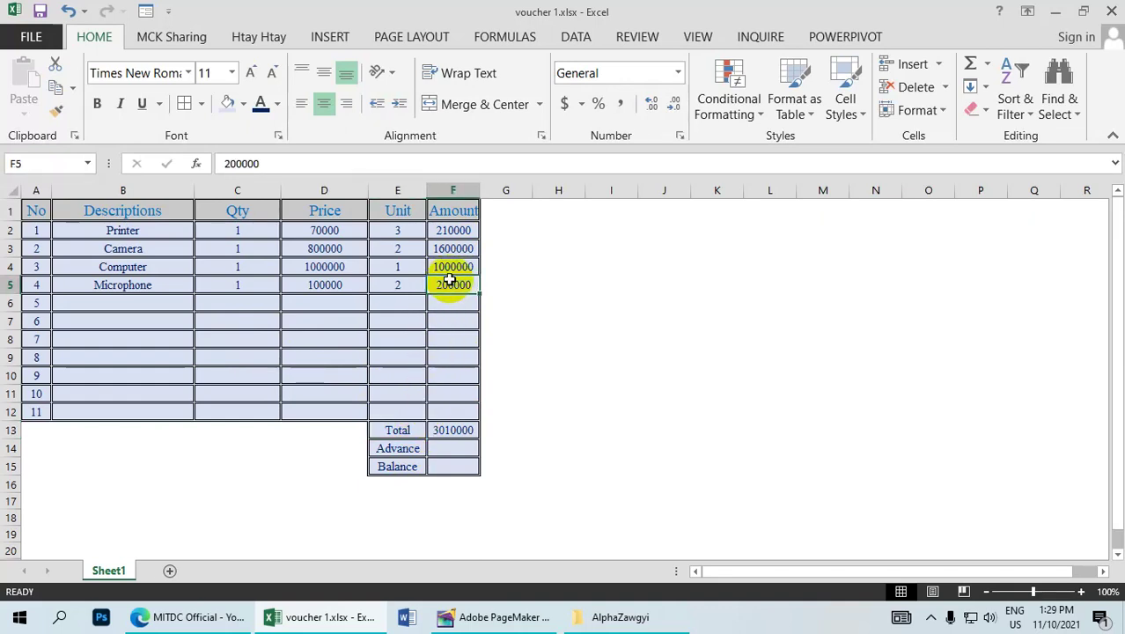
left_click(310, 229)
left_click(321, 211)
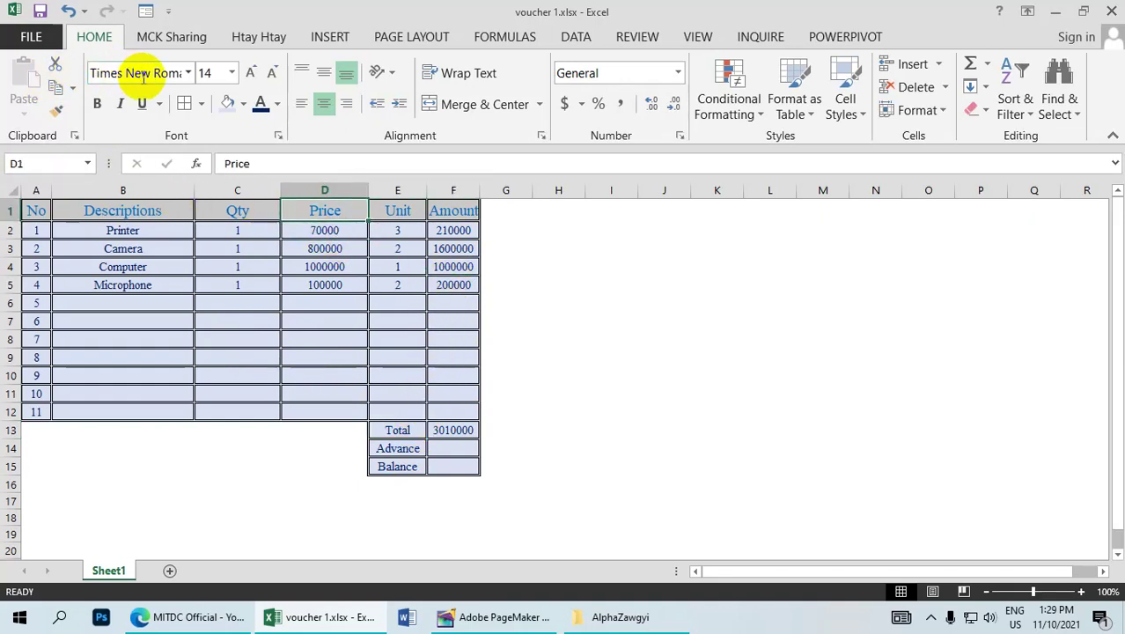
left_click(215, 229)
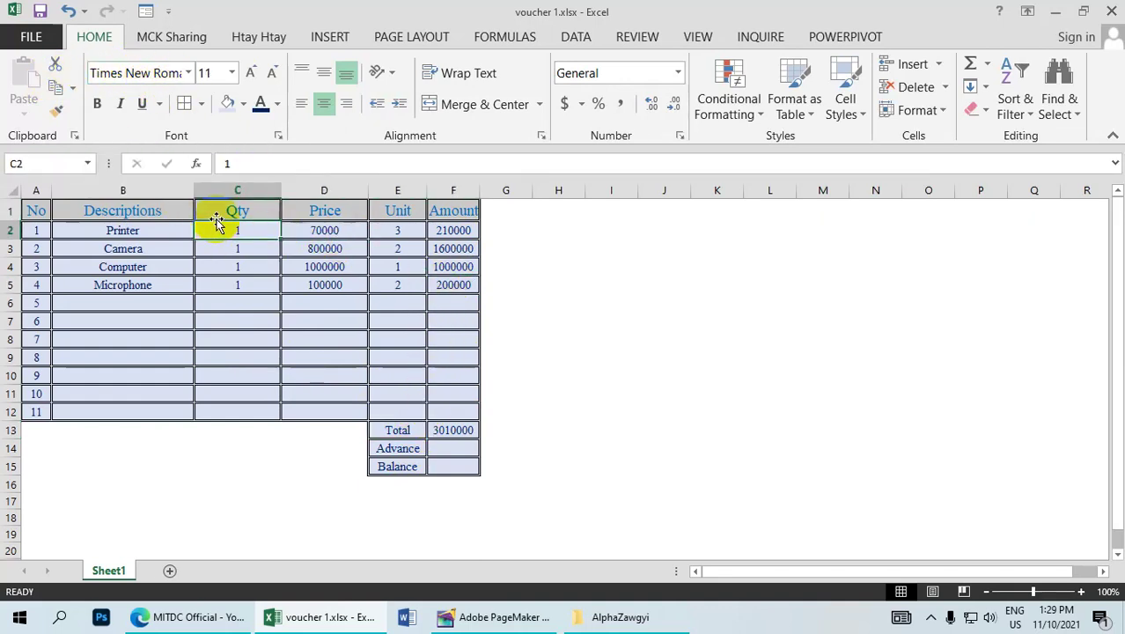
left_click(175, 232)
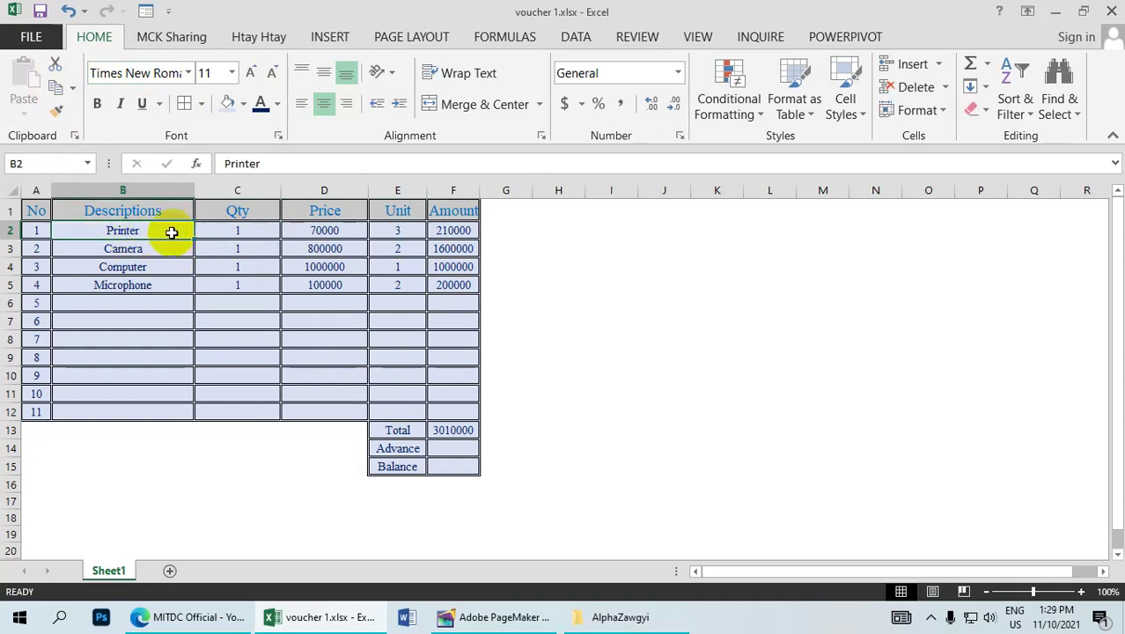
Save voucher 1.xlsx and close the Excel window.
left_click(34, 37)
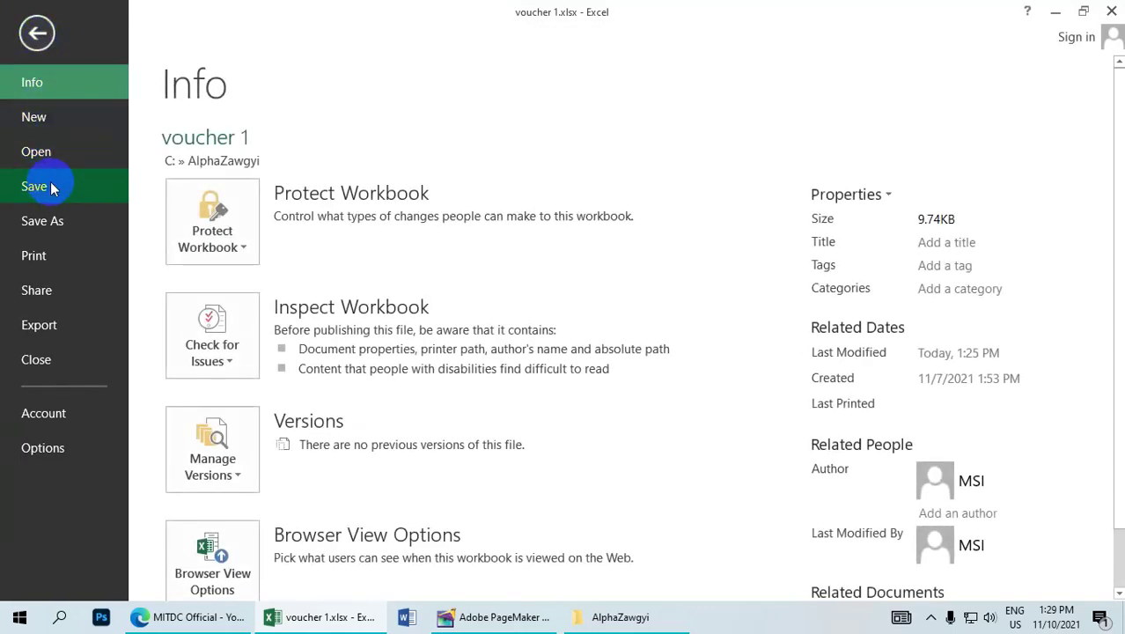
left_click(50, 188)
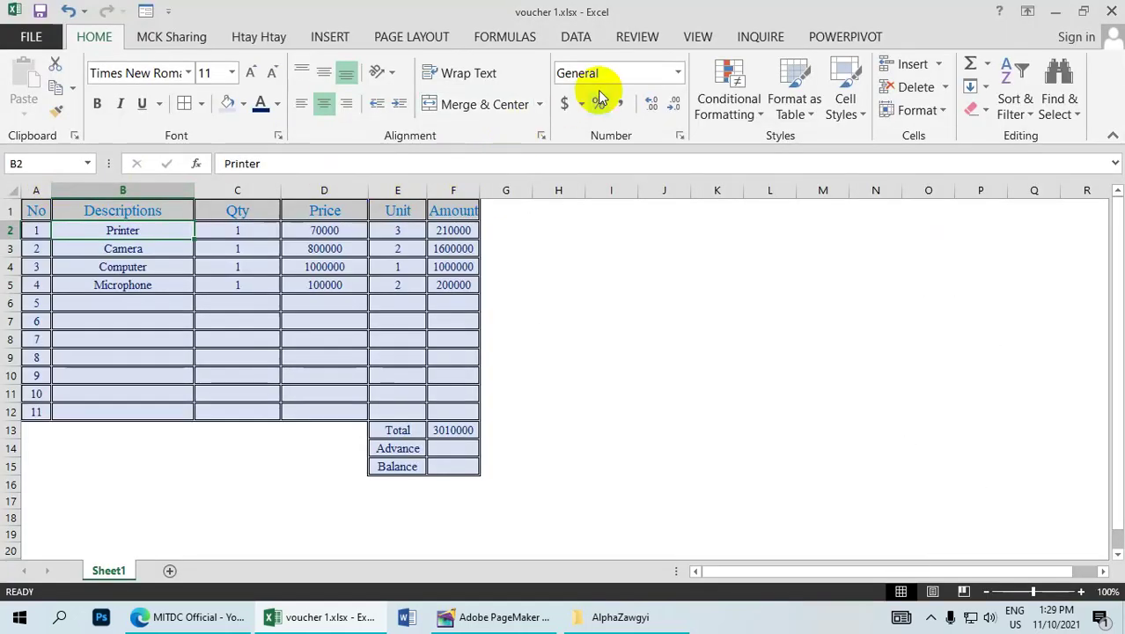
left_click(1111, 16)
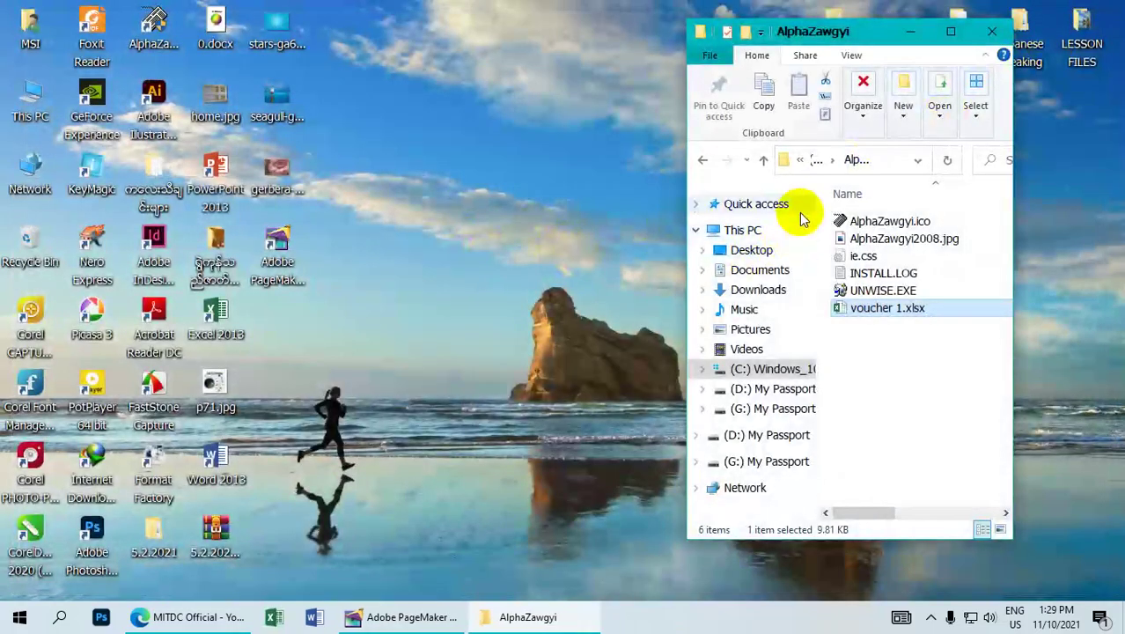
Move the AlphaZawgyi folder window aside, minimize it, and restore PageMaker.
left_click_drag(823, 40, 738, 22)
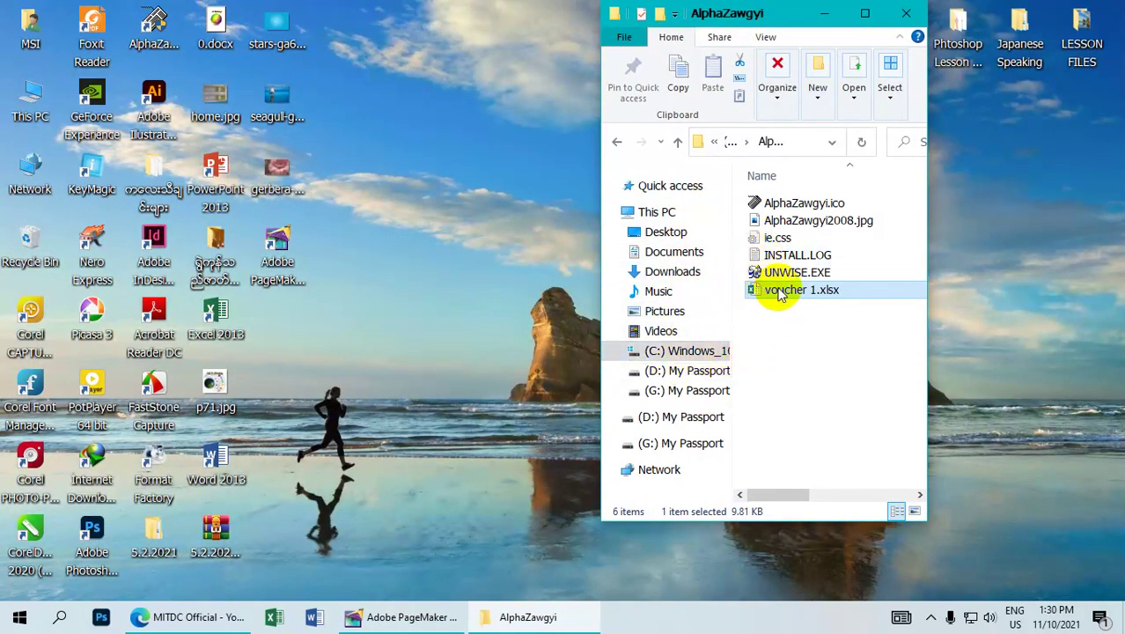
left_click(826, 13)
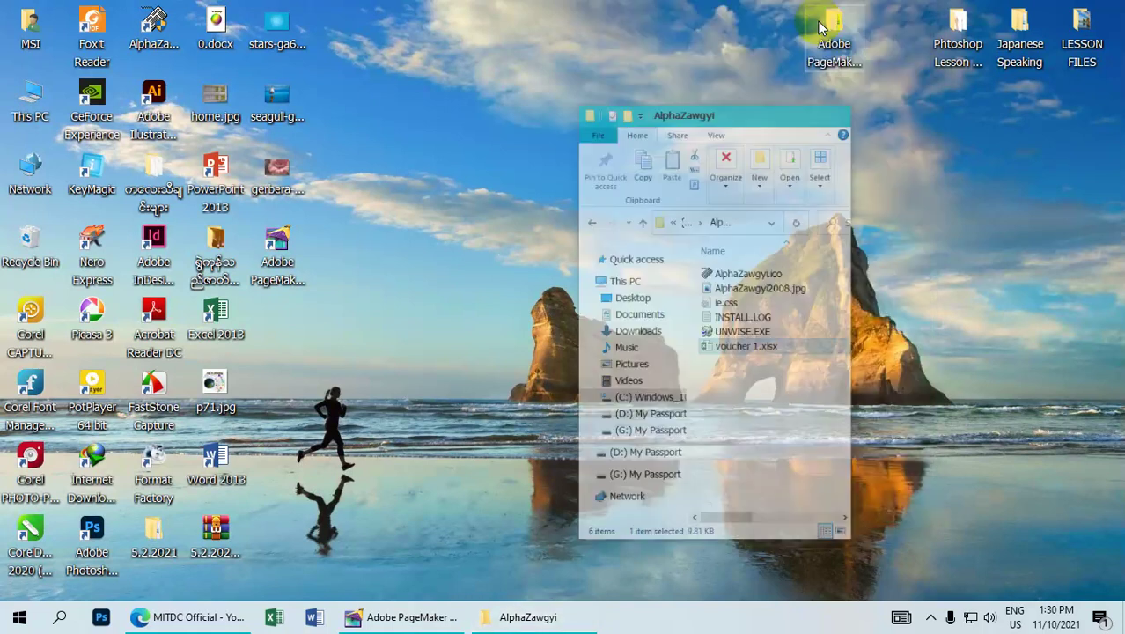
mouse_move(411, 621)
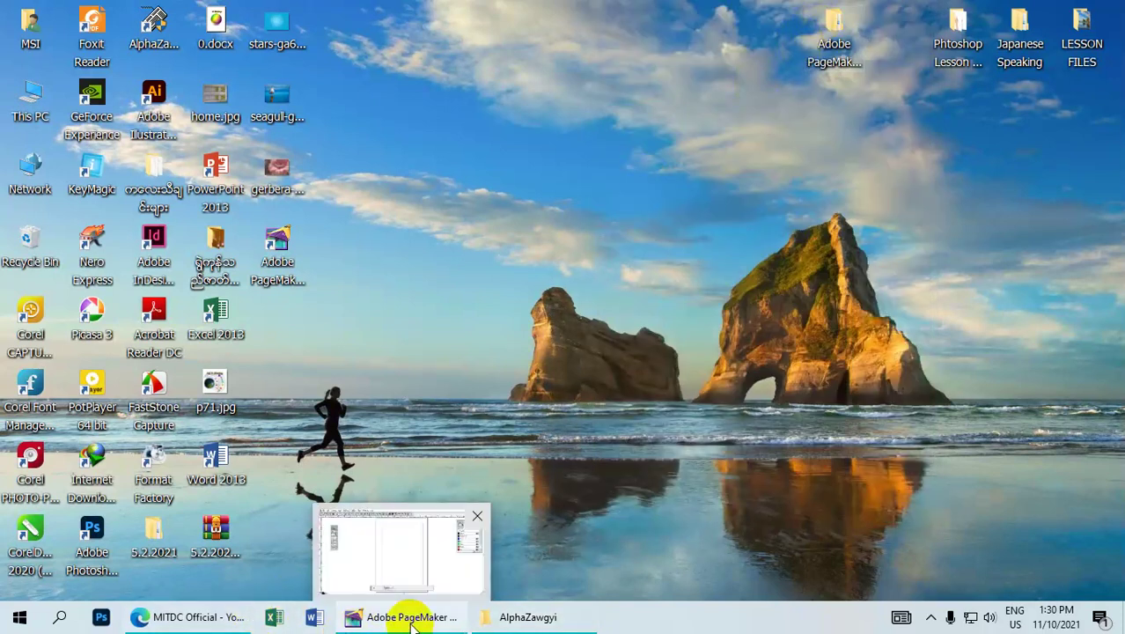
left_click(411, 621)
Start inserting an object via Edit > Insert Object, keeping it linked to the source file.
left_click(59, 30)
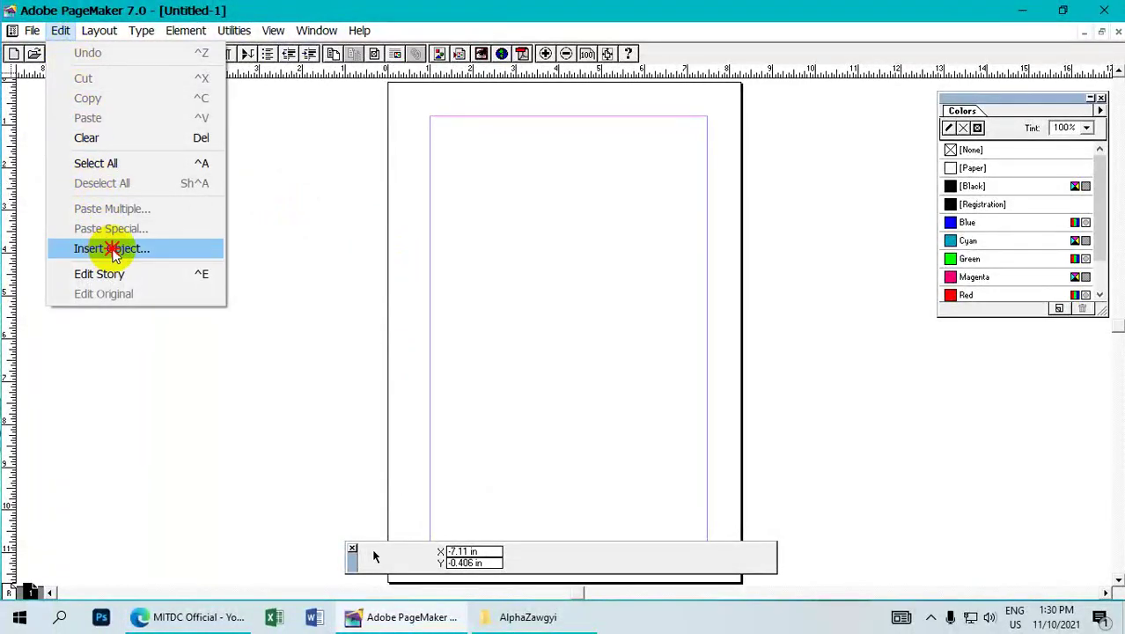
left_click(112, 250)
left_click_drag(482, 218, 431, 194)
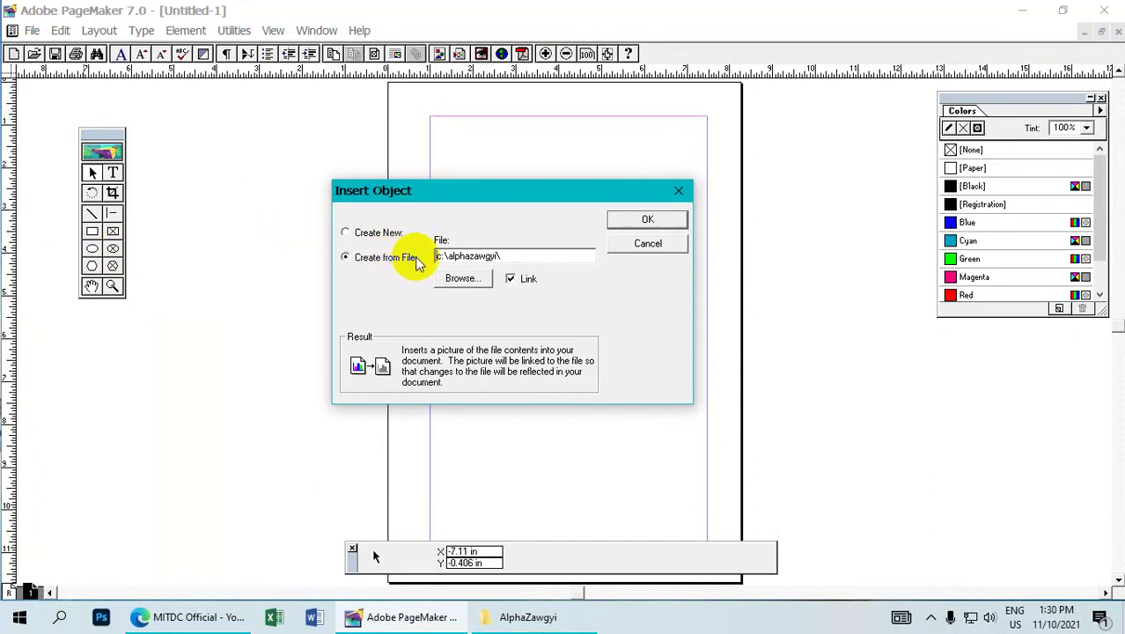
left_click(510, 278)
left_click(508, 278)
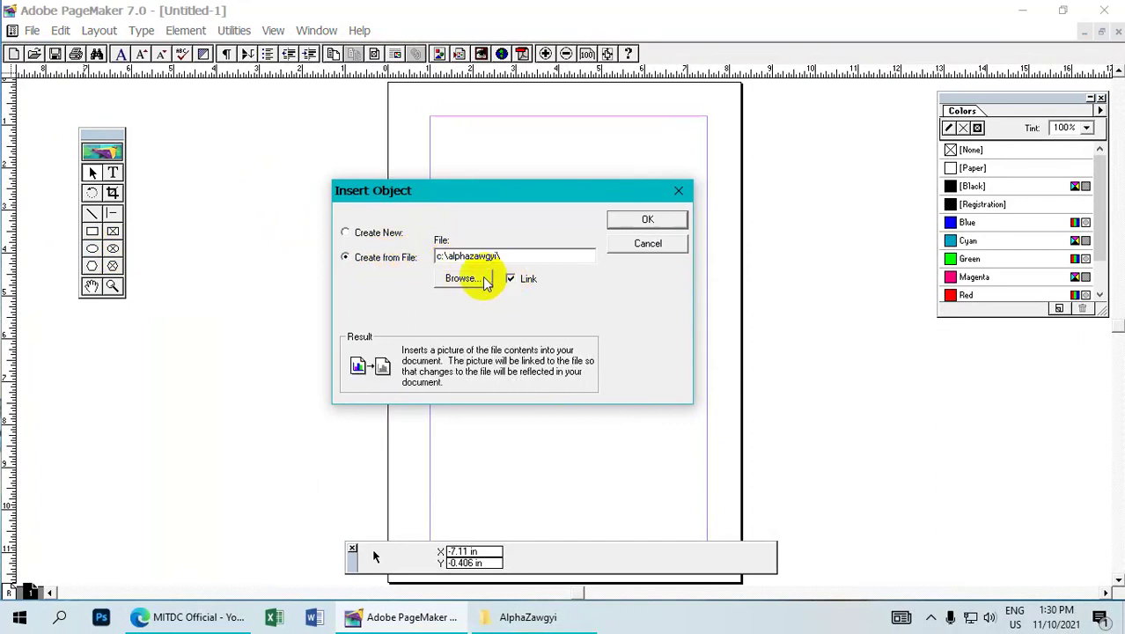
Browse to C:\AlphaZawgyi and pick voucher 1.xlsx as the source file.
left_click(462, 279)
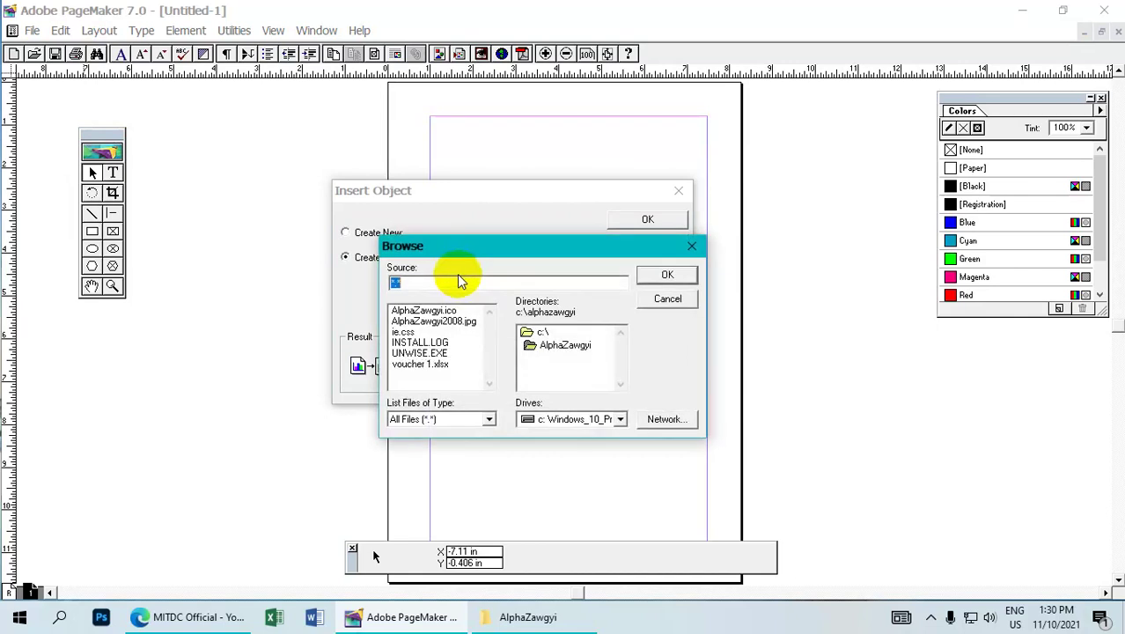
left_click(555, 421)
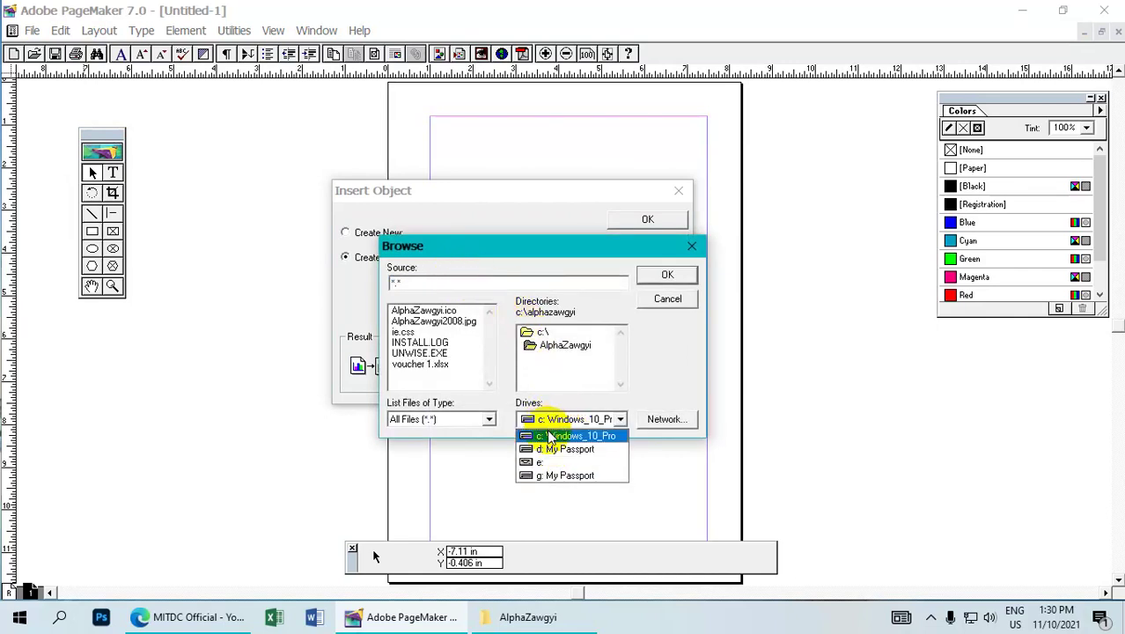
left_click(574, 436)
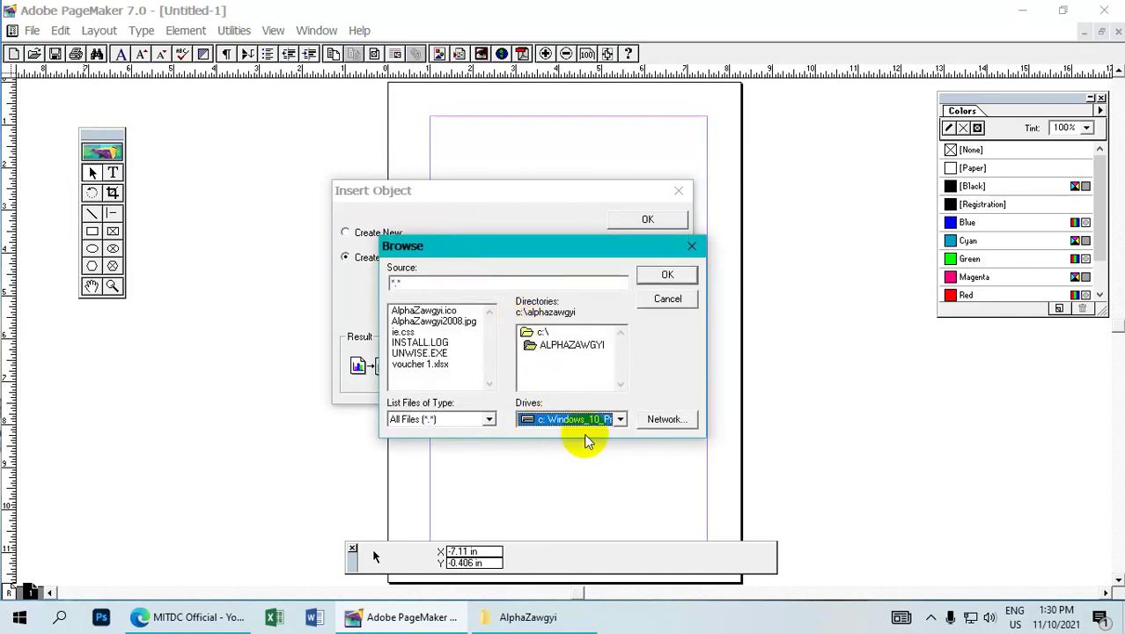
double_click(542, 334)
double_click(563, 346)
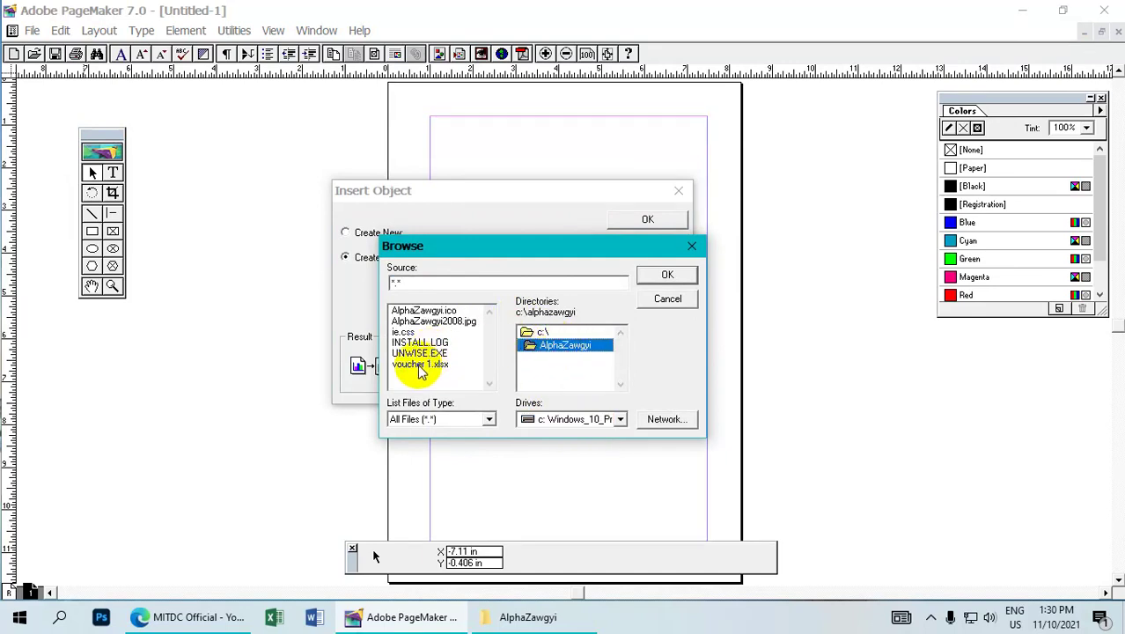
left_click(430, 364)
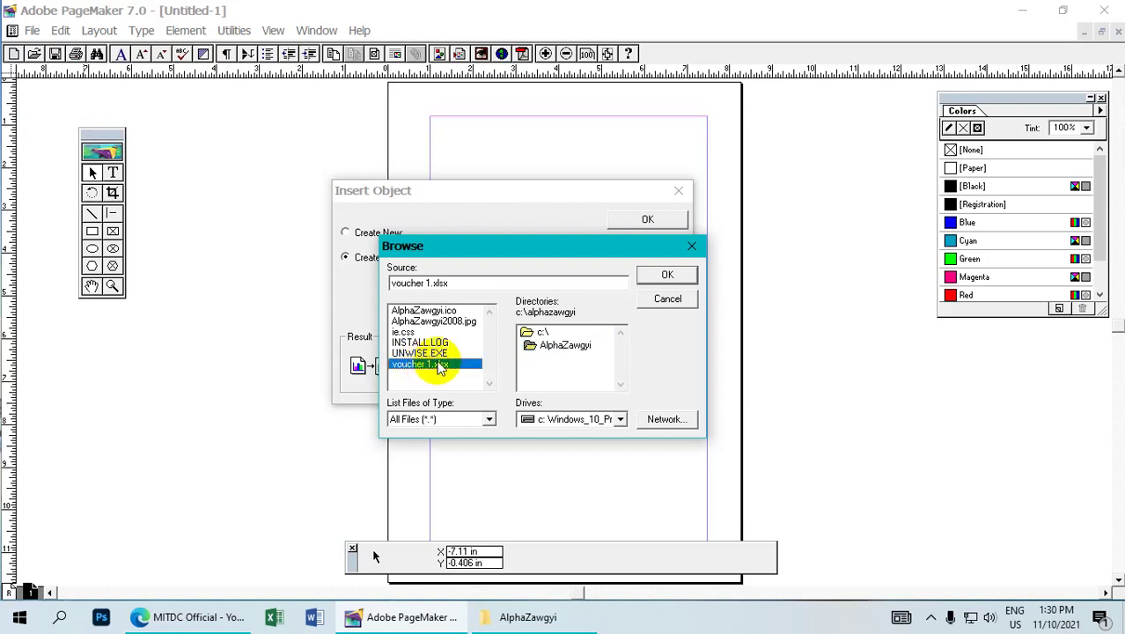
left_click(668, 275)
left_click(526, 279)
Insert the linked voucher table, move it near the top margin and widen it rightward.
left_click(640, 221)
mouse_move(608, 308)
left_mouse_down()
mouse_move(631, 229)
mouse_move(616, 209)
left_mouse_up()
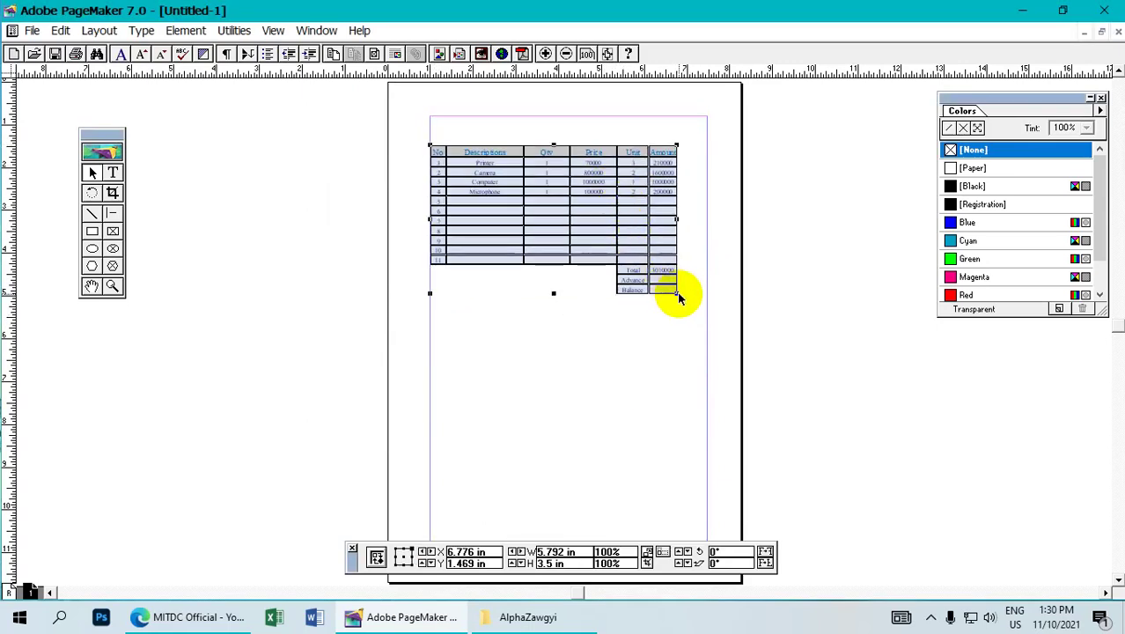
left_click_drag(678, 294, 706, 319)
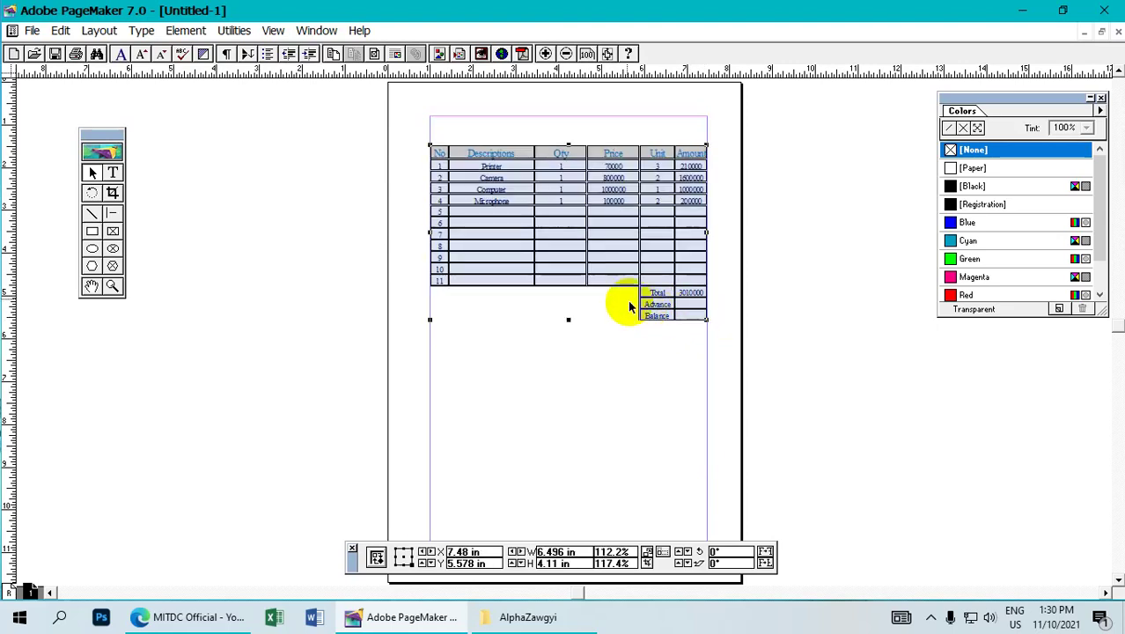
left_click_drag(431, 143, 431, 135)
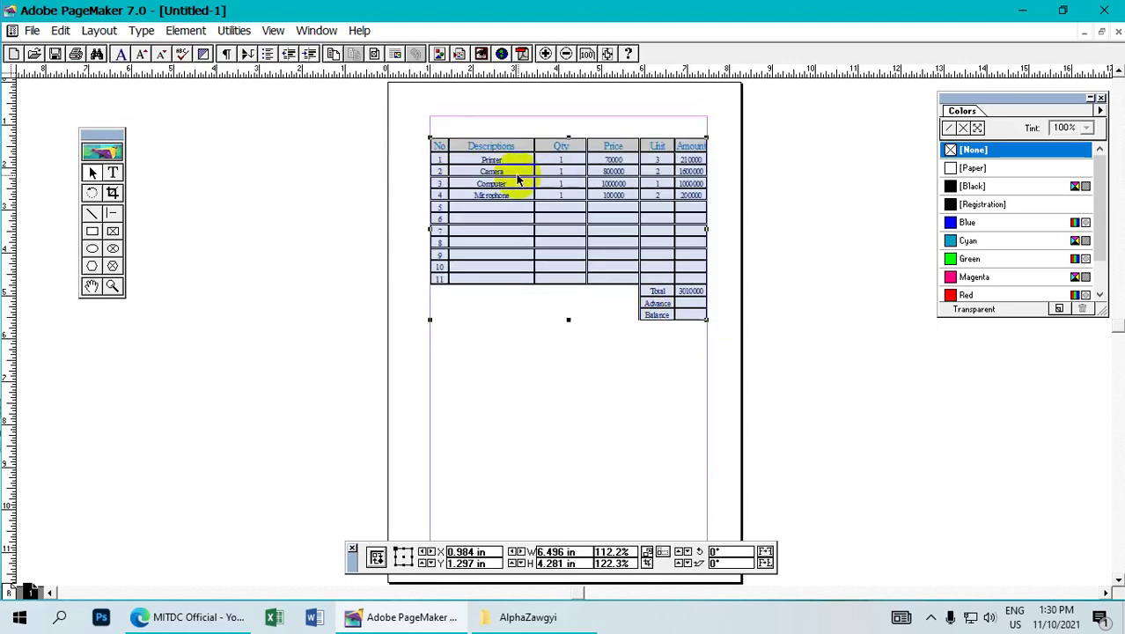
left_click_drag(514, 176, 515, 164)
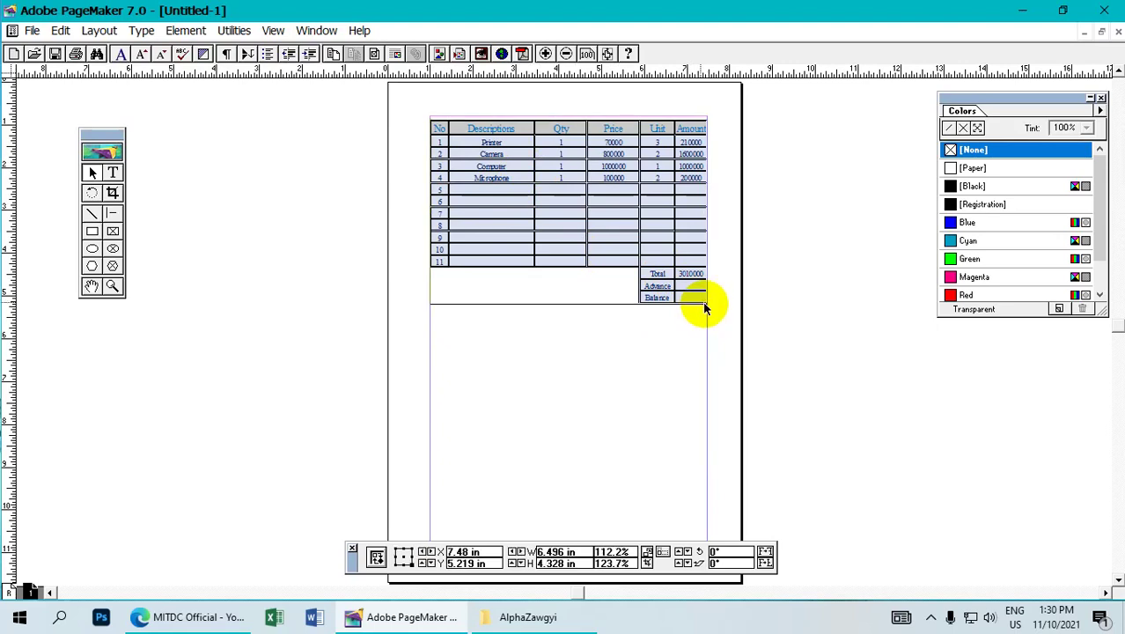
Fit the table to the top-left margin corner, then drag a copy lower on the page.
left_click_drag(706, 304, 708, 306)
left_click_drag(658, 262, 652, 259)
left_click_drag(423, 116, 429, 120)
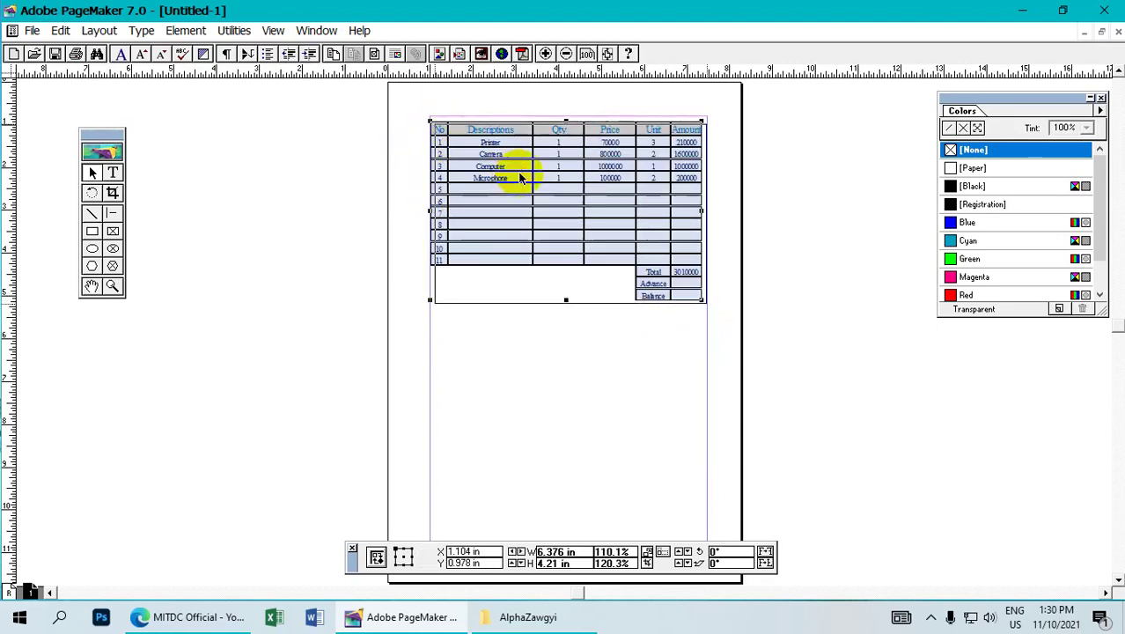
left_click_drag(515, 173, 520, 176)
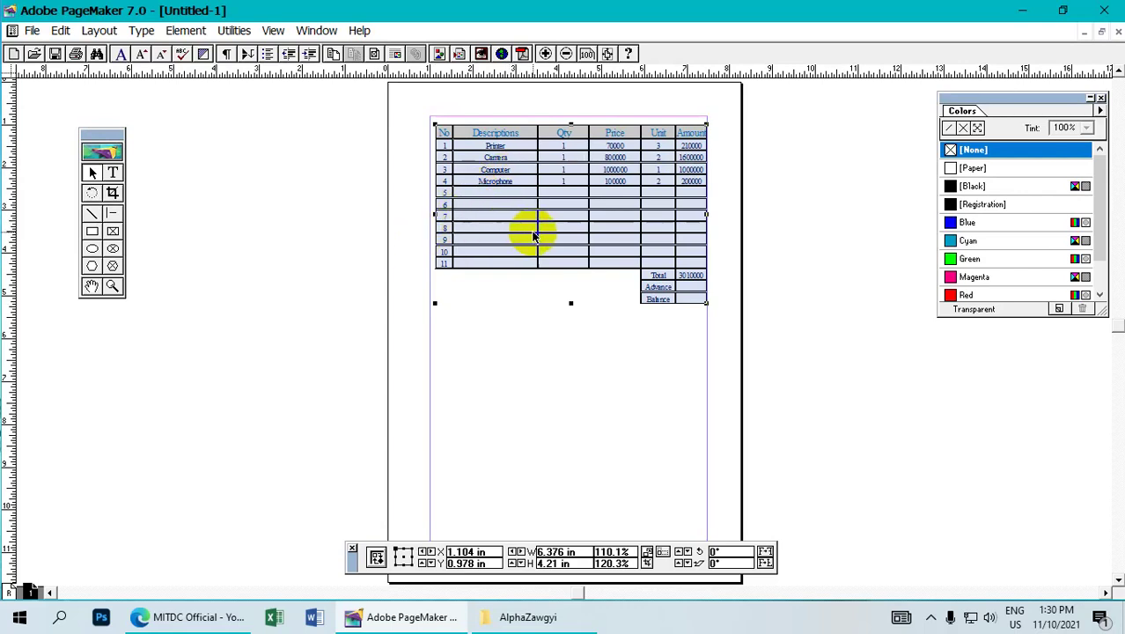
left_click_drag(532, 236, 529, 433)
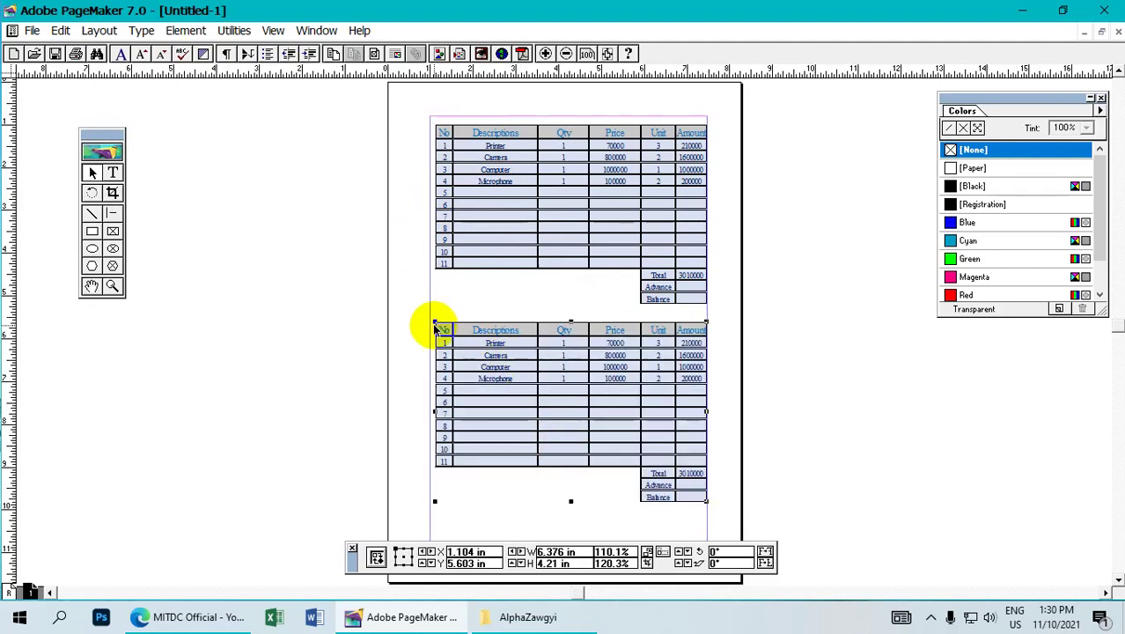
Resize the lower voucher copy to match the upper table, then minimise PageMaker.
left_click_drag(434, 322, 434, 320)
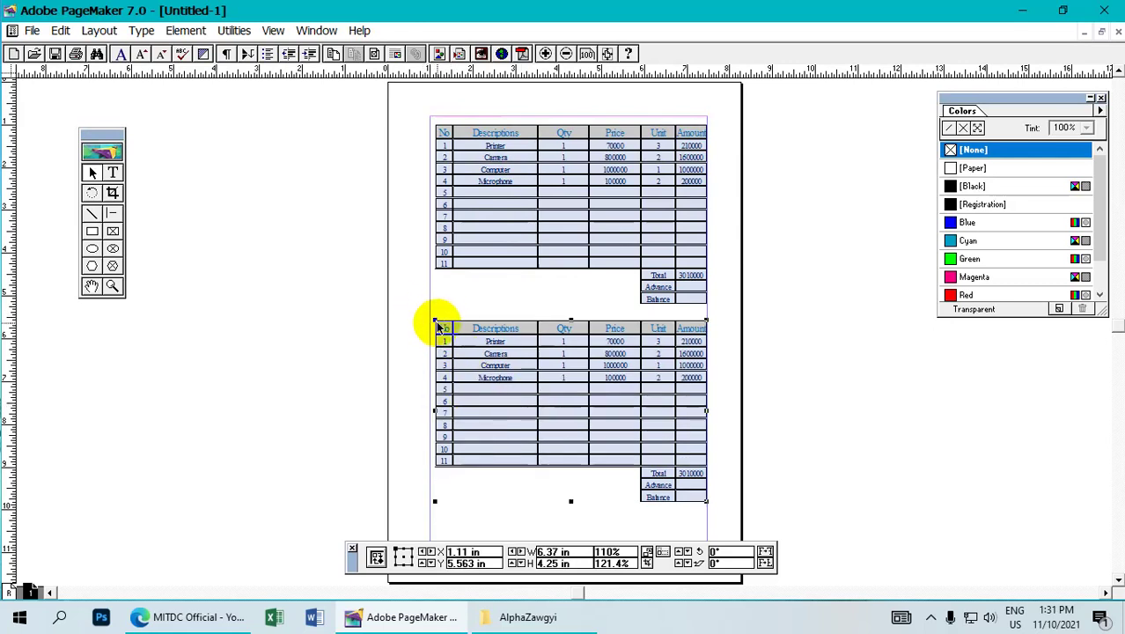
left_click_drag(434, 322, 428, 318)
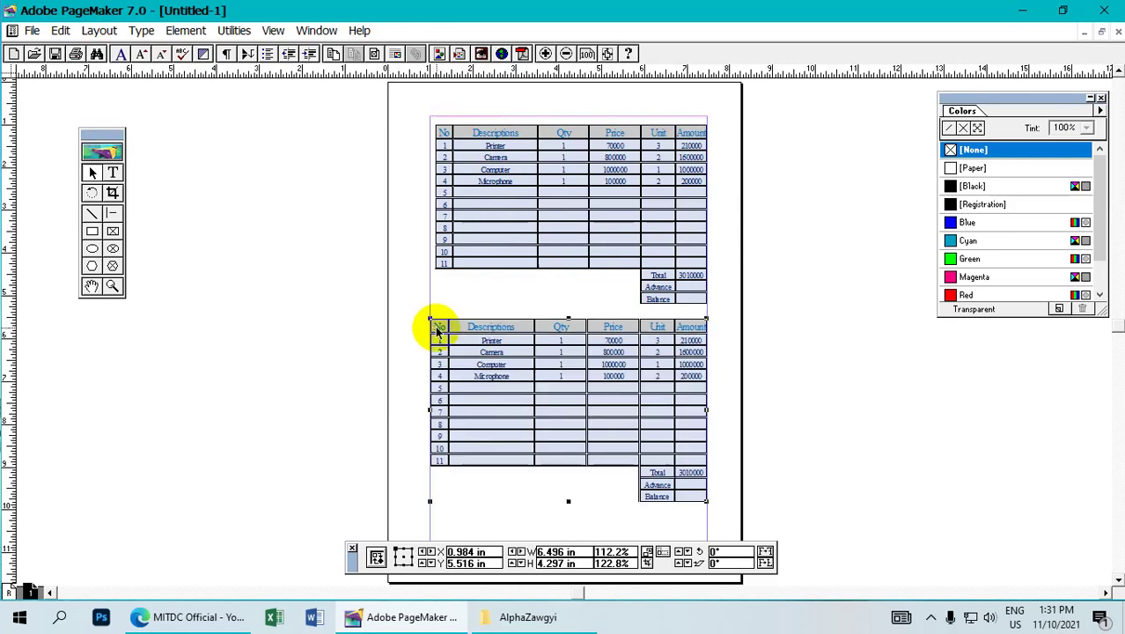
left_click(477, 221)
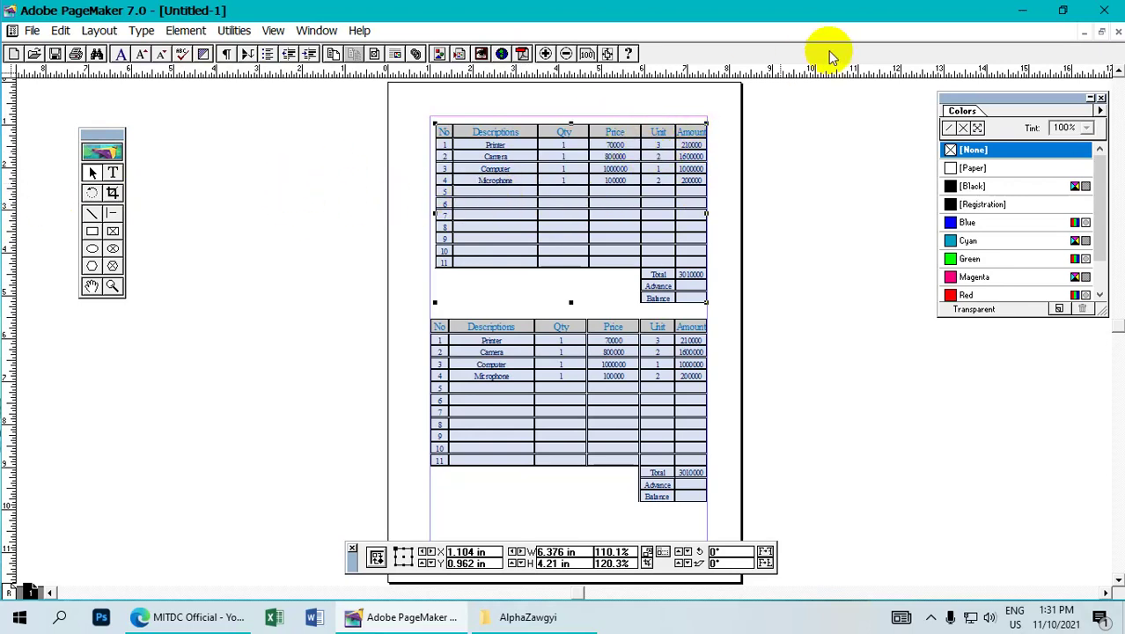
left_click(1020, 12)
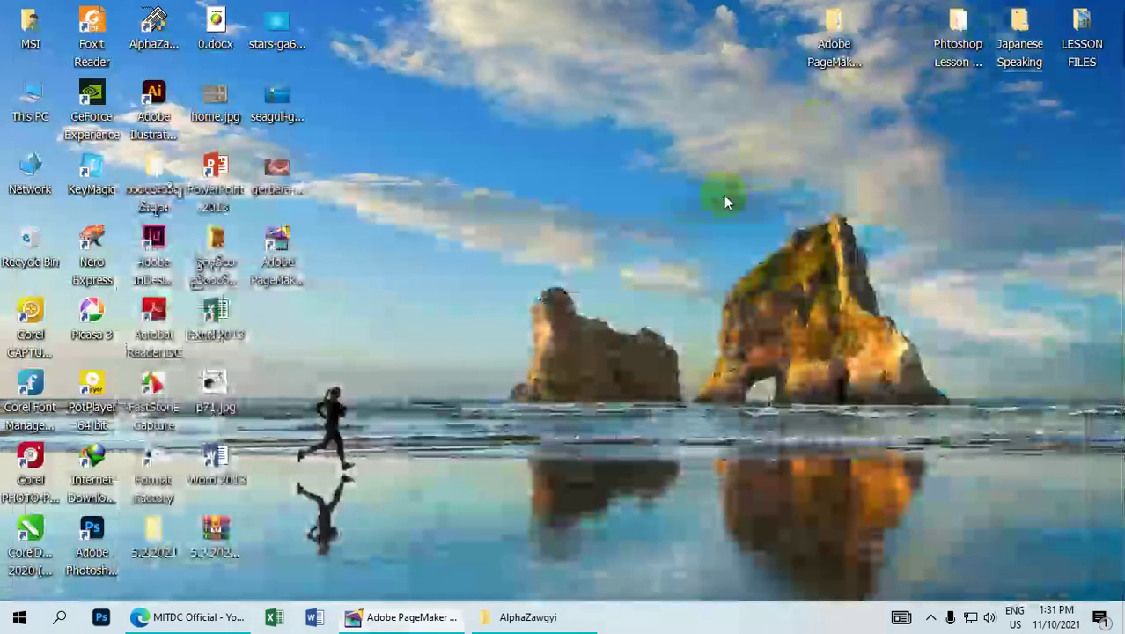